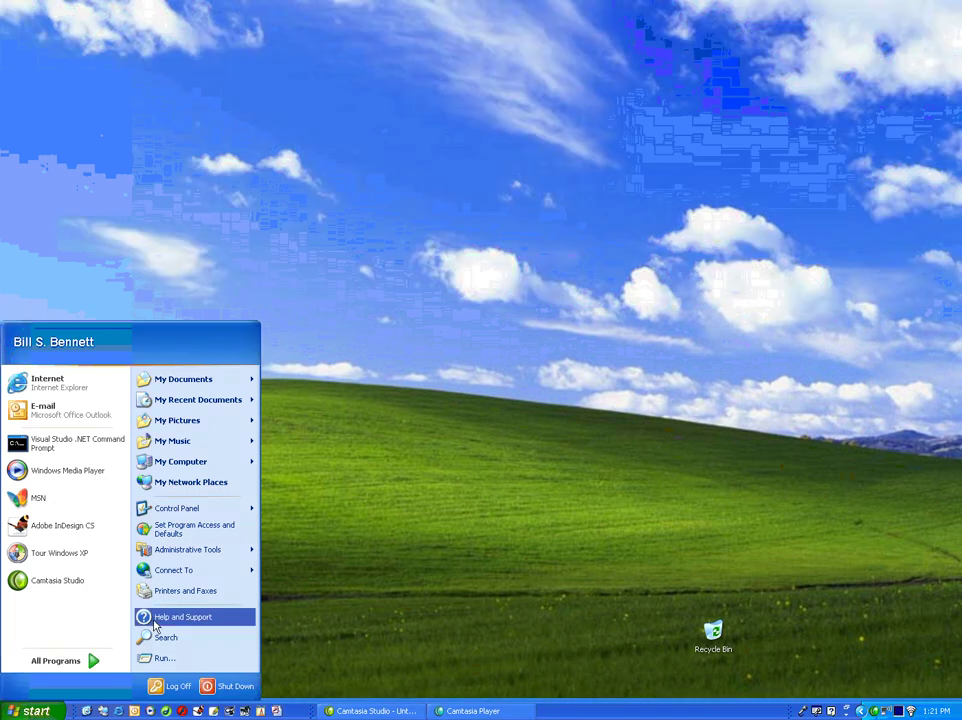
Open Add or Remove Programs from the Control Panel in the Start menu
{"action": "mouse_move", "coordinate": [191, 509]}
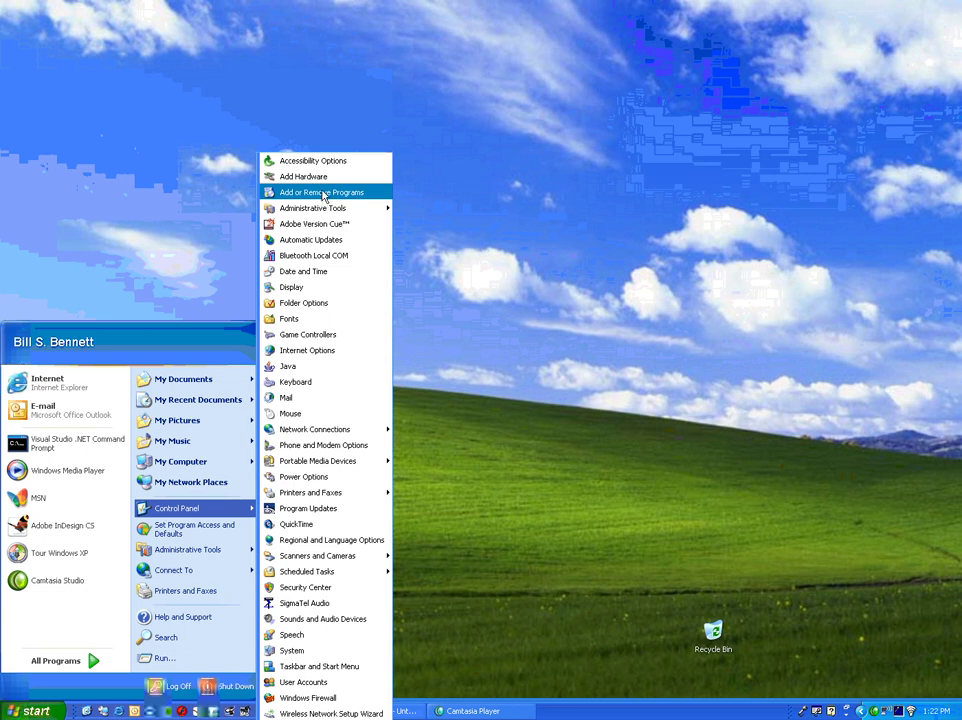
{"action": "left_click", "coordinate": [322, 193]}
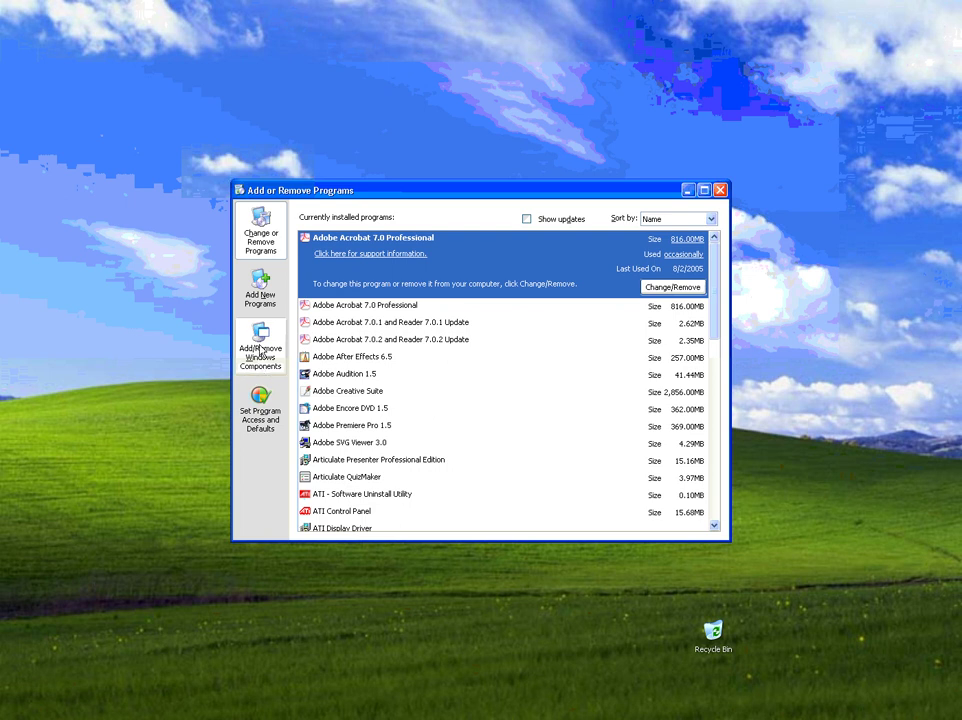
Start the Windows Components Wizard and scroll its list down to Internet Information Services (IIS)
{"action": "left_click", "coordinate": [261, 350]}
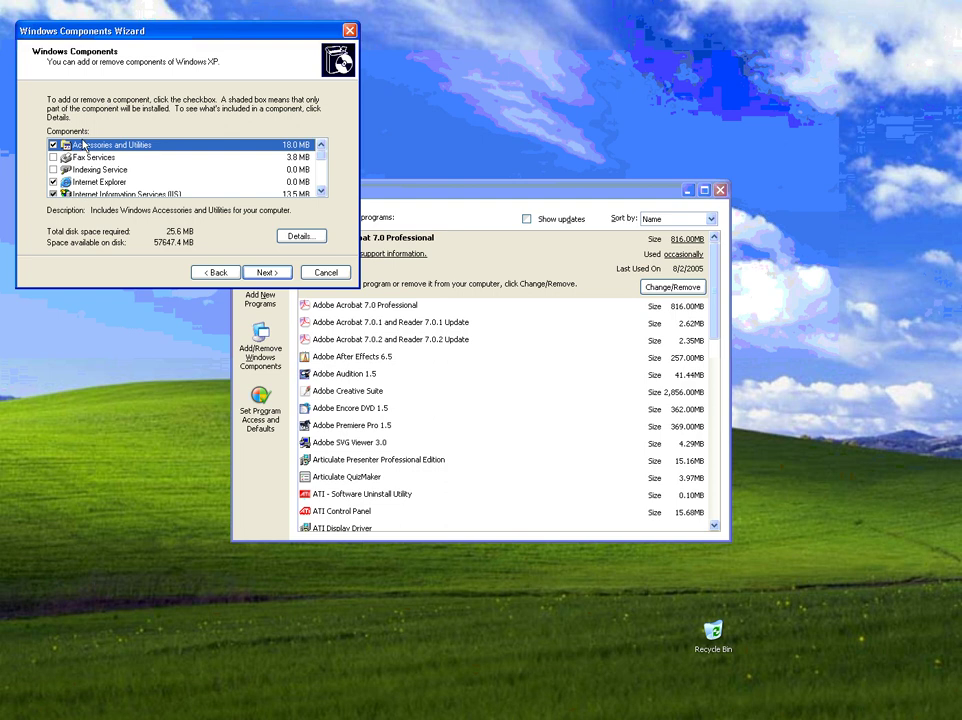
{"action": "left_click", "coordinate": [321, 190]}
{"action": "left_click", "coordinate": [321, 190]}
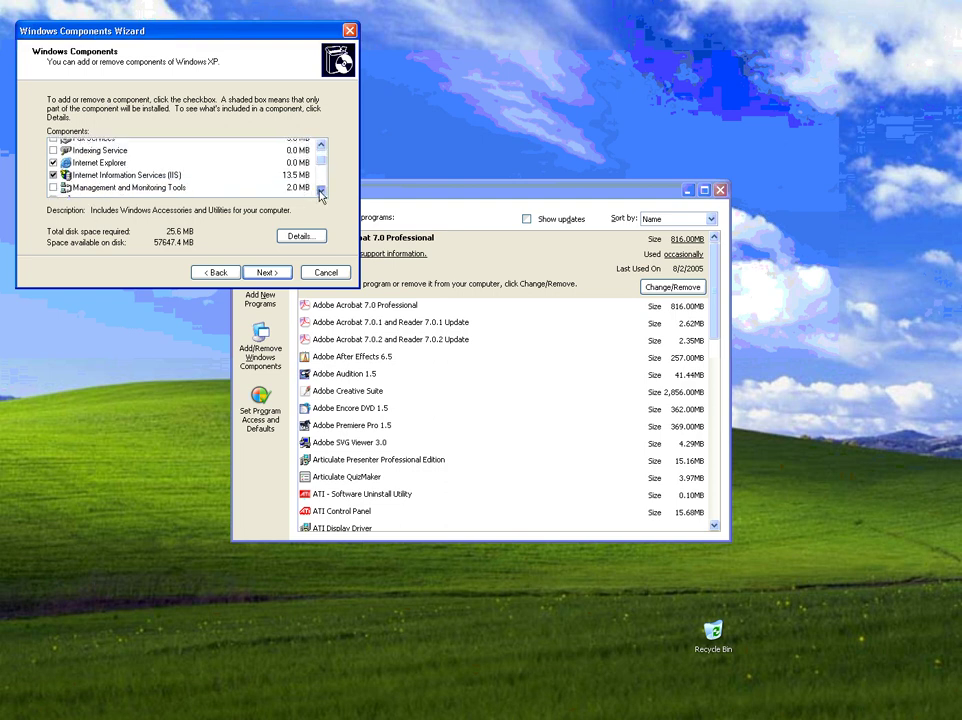
{"action": "left_click", "coordinate": [321, 190]}
{"action": "left_click", "coordinate": [321, 190]}
{"action": "left_click", "coordinate": [321, 190]}
{"action": "left_click", "coordinate": [321, 190]}
{"action": "left_click", "coordinate": [321, 190]}
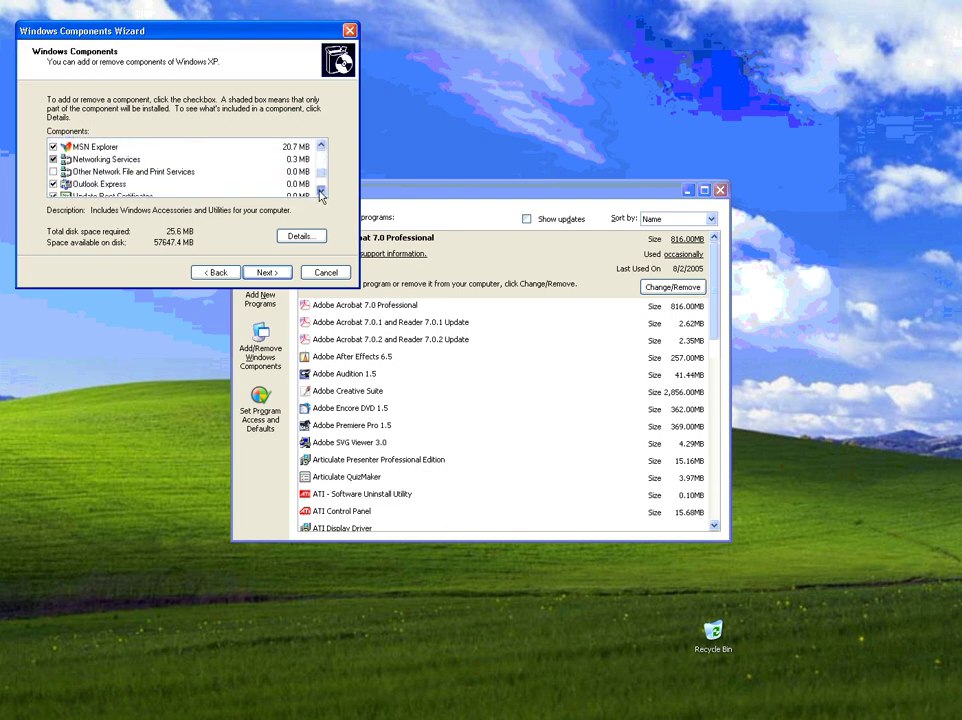
{"action": "left_click", "coordinate": [321, 190]}
{"action": "left_click", "coordinate": [321, 191]}
{"action": "left_click", "coordinate": [321, 191]}
{"action": "left_click", "coordinate": [321, 191]}
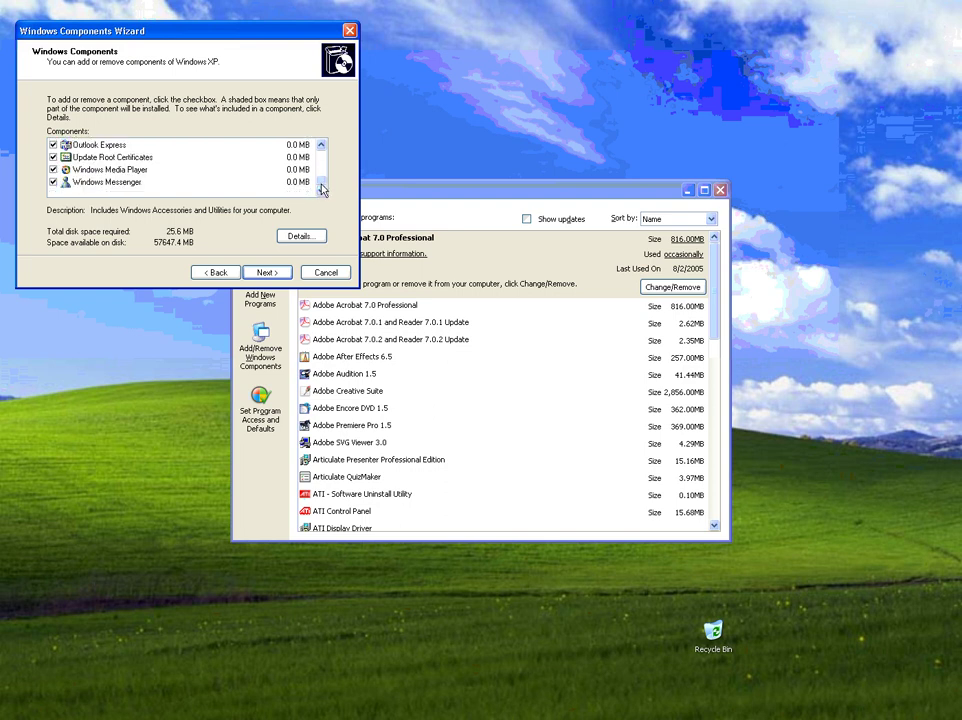
{"action": "left_click_drag", "start_coordinate": [321, 183], "coordinate": [322, 157]}
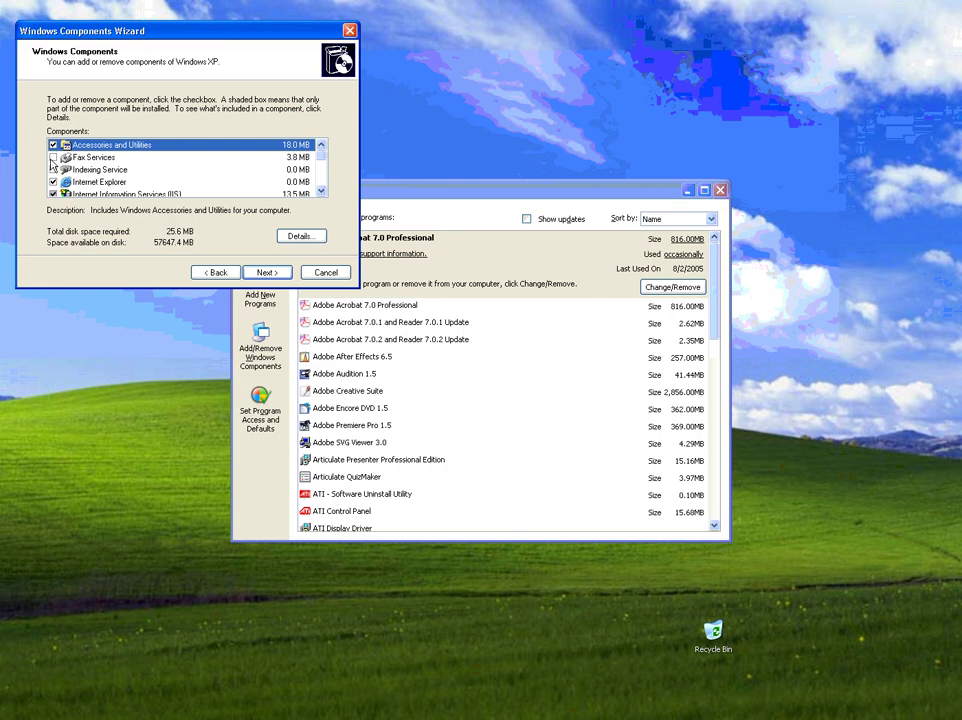
{"action": "left_click", "coordinate": [321, 192]}
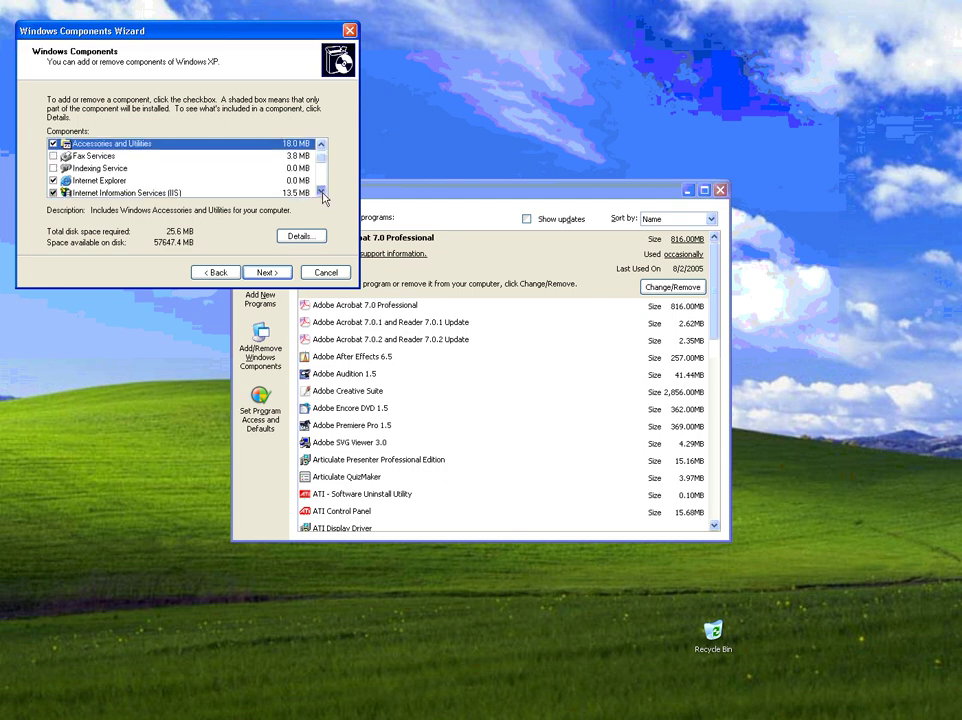
{"action": "left_click", "coordinate": [321, 192]}
{"action": "left_click", "coordinate": [321, 192]}
{"action": "left_click", "coordinate": [321, 192]}
{"action": "left_click", "coordinate": [321, 192]}
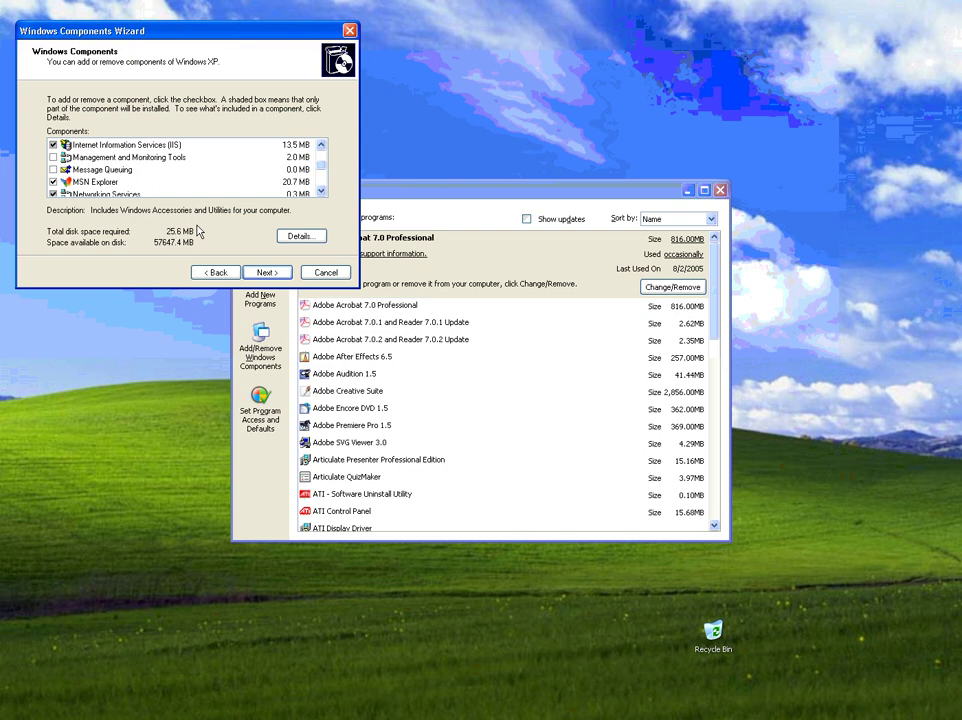
Compare the descriptions of Internet Information Services (IIS) and Management and Monitoring Tools
{"action": "left_click", "coordinate": [130, 146]}
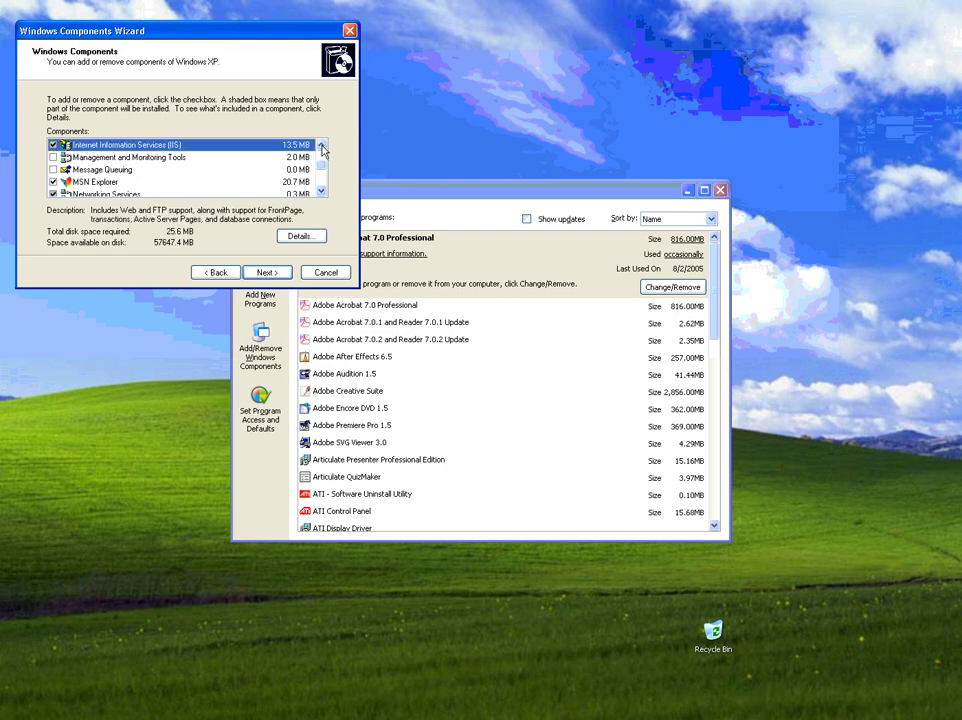
{"action": "left_click", "coordinate": [322, 146]}
{"action": "left_click", "coordinate": [93, 170]}
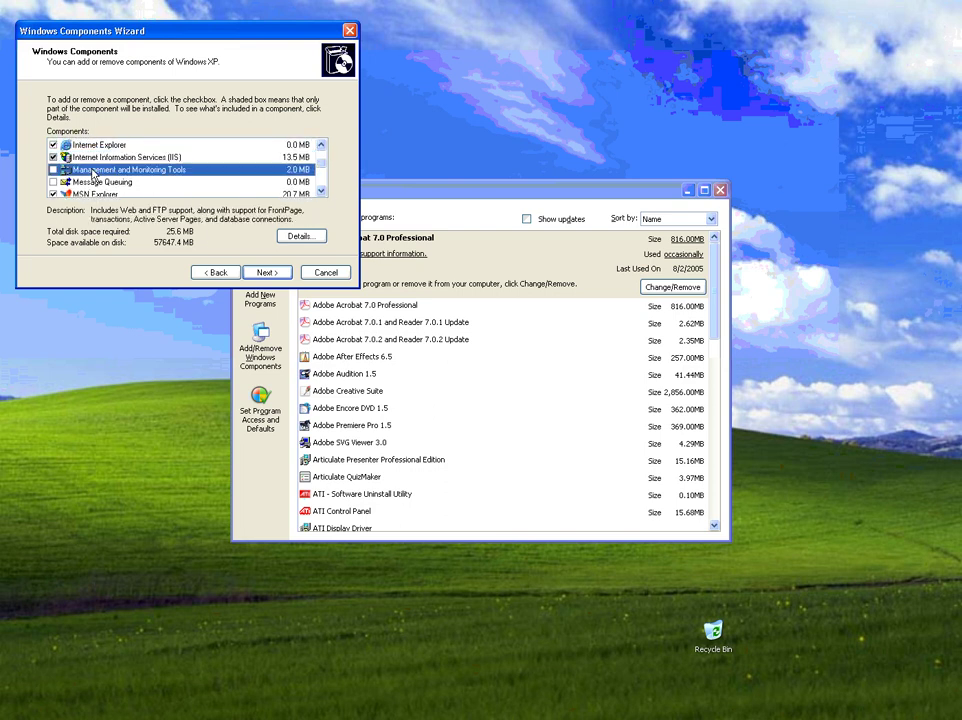
{"action": "left_click", "coordinate": [145, 158]}
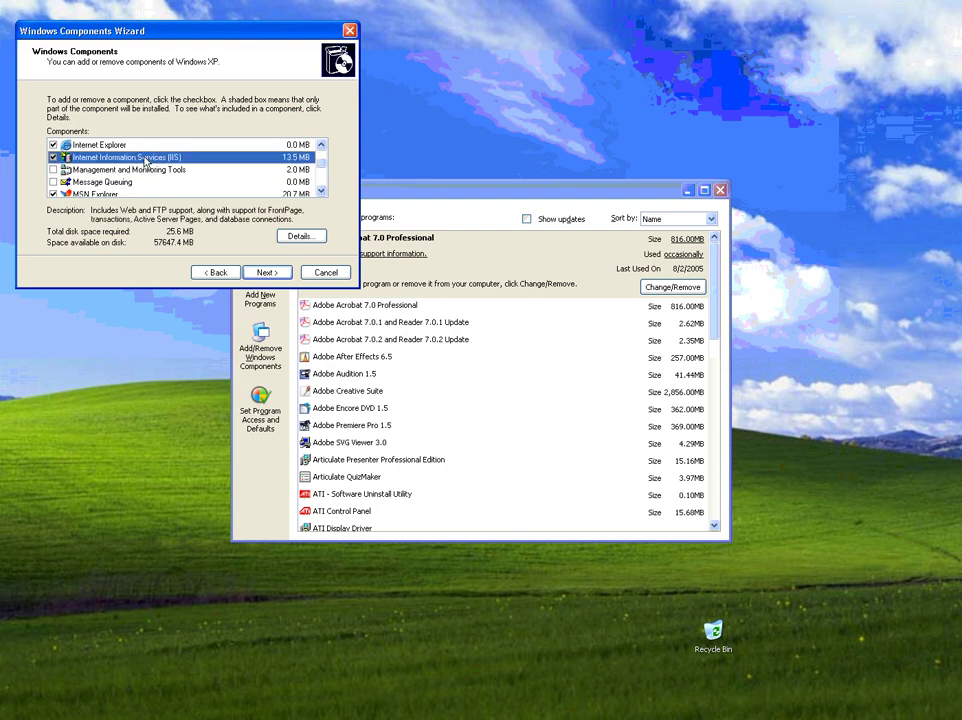
{"action": "left_click", "coordinate": [84, 171]}
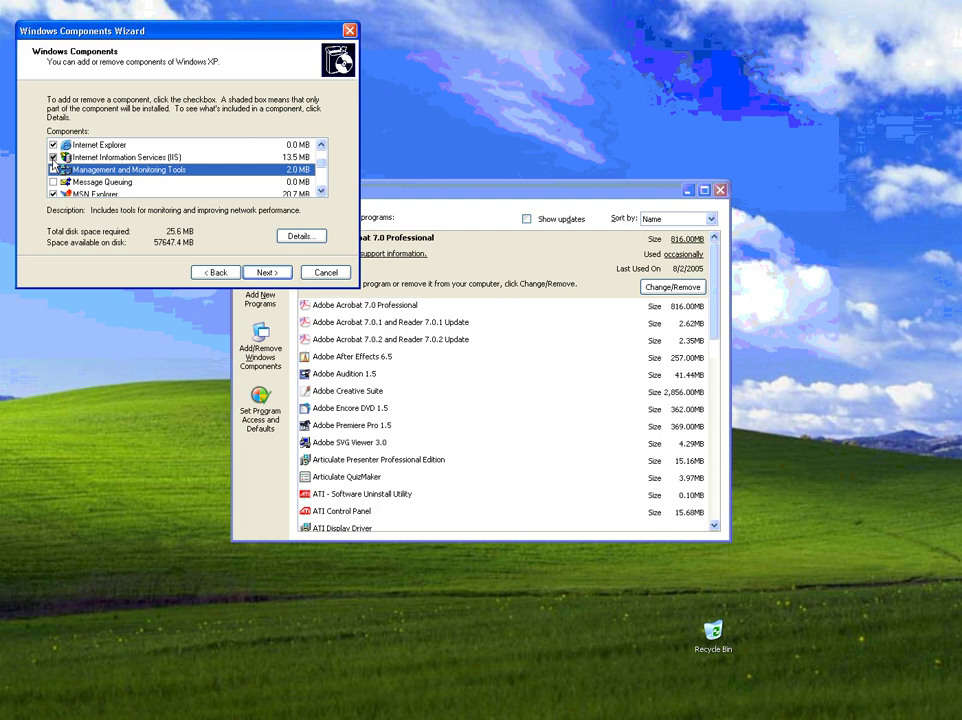
{"action": "left_click", "coordinate": [130, 159]}
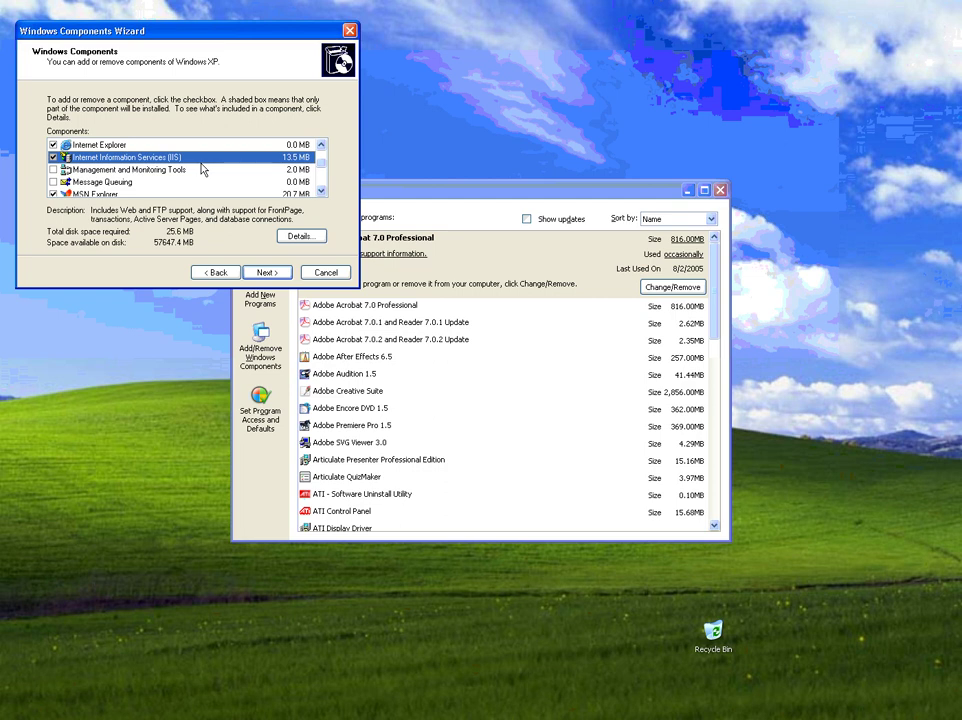
{"action": "left_click", "coordinate": [59, 169]}
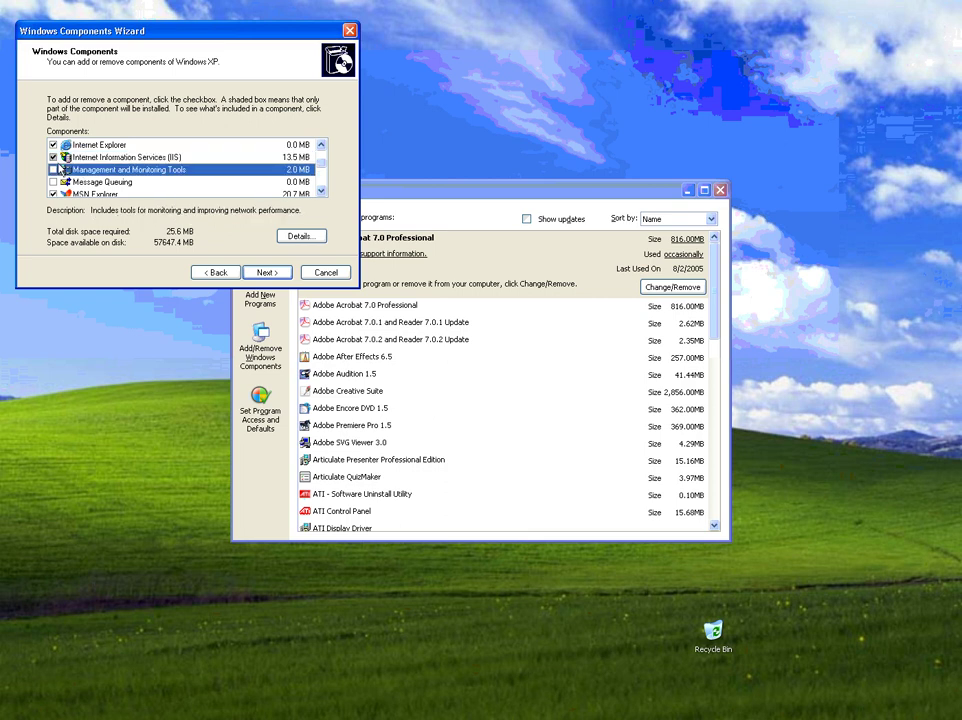
{"action": "left_click", "coordinate": [132, 158]}
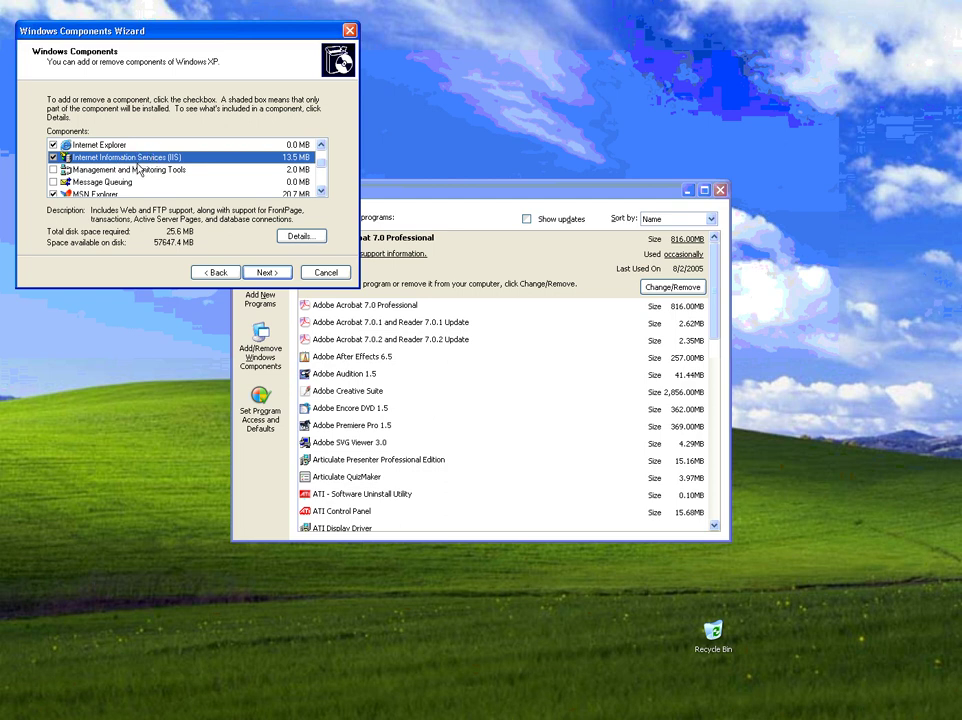
Keep IIS ticked and Management and Monitoring Tools unchecked, then show IIS details
{"action": "left_click", "coordinate": [54, 170]}
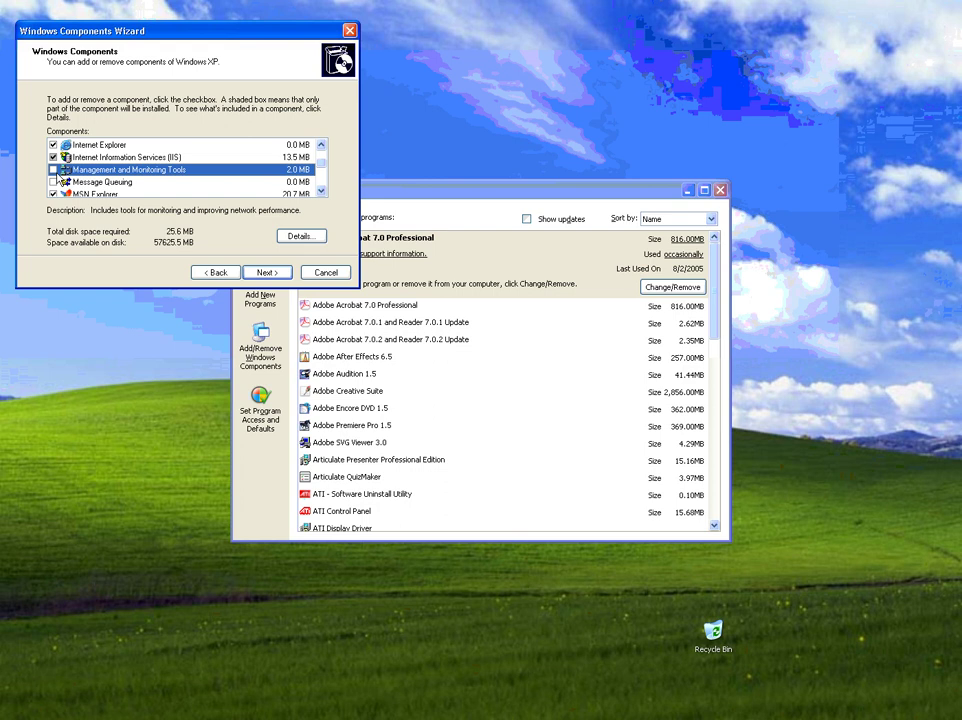
{"action": "left_click", "coordinate": [54, 170]}
{"action": "left_click", "coordinate": [97, 158]}
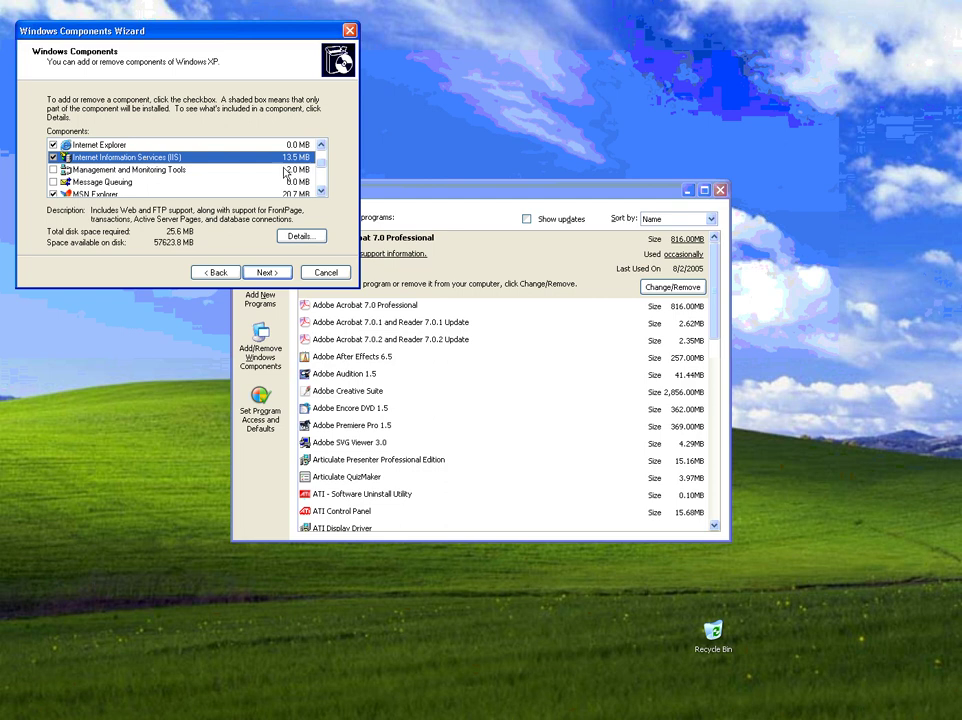
{"action": "left_click", "coordinate": [282, 240]}
Open the IIS subcomponent list and uncheck File Transfer Protocol (FTP) Service
{"action": "left_click", "coordinate": [299, 240]}
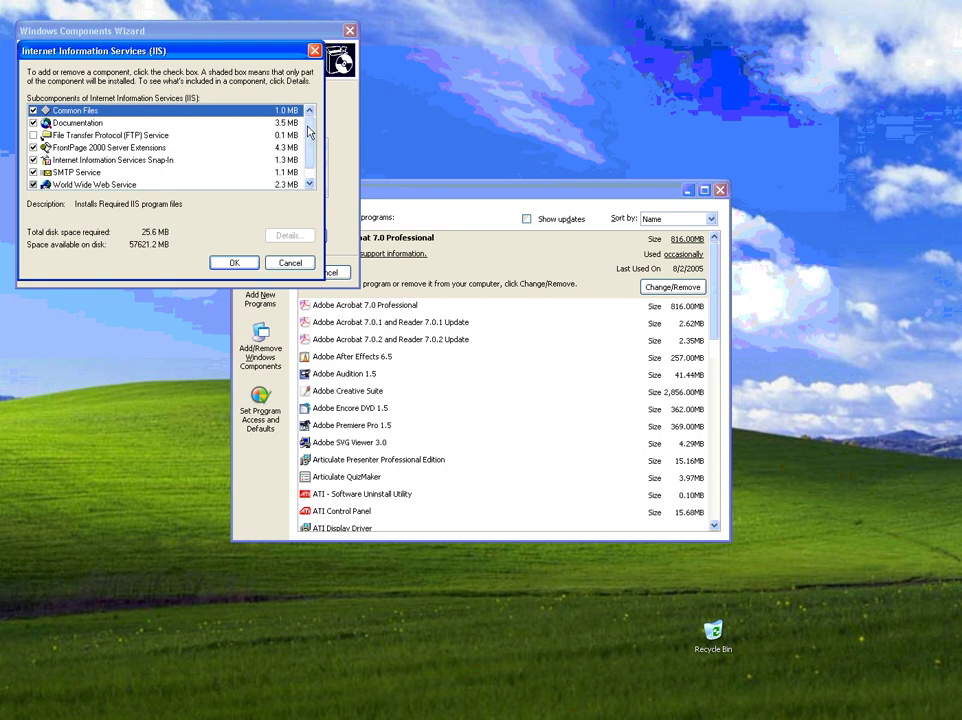
{"action": "left_click_drag", "start_coordinate": [307, 129], "coordinate": [310, 160]}
{"action": "scroll", "coordinate": [310, 160], "scroll_direction": "up", "scroll_amount": 1}
{"action": "left_click", "coordinate": [33, 135]}
Review the IIS Snap-In and SMTP Service entries, then open World Wide Web Service details
{"action": "left_click", "coordinate": [59, 163]}
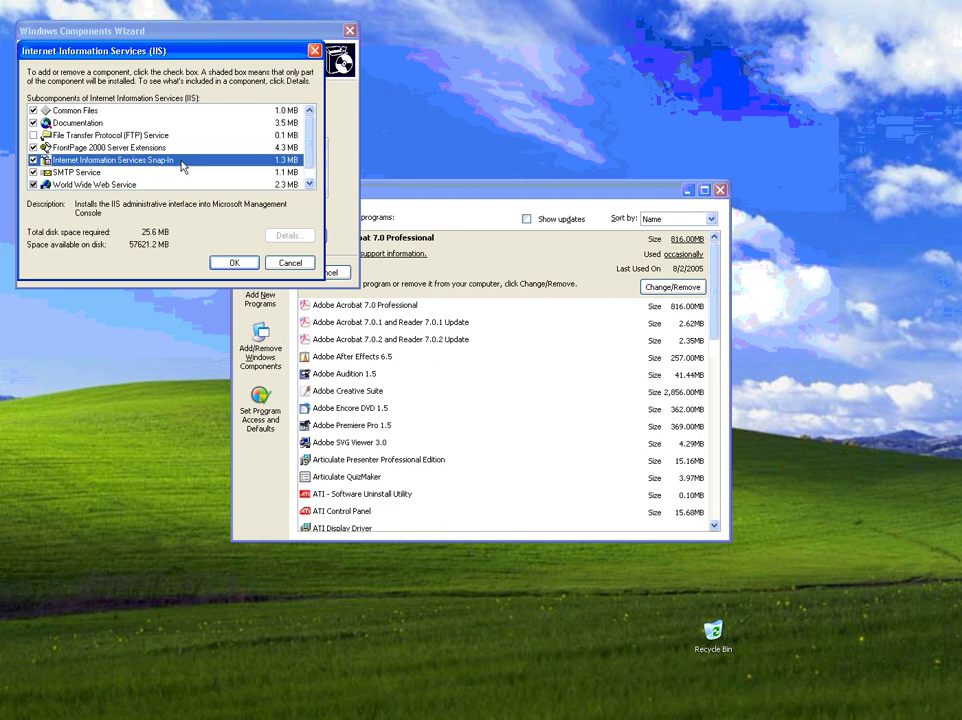
{"action": "left_click", "coordinate": [90, 174]}
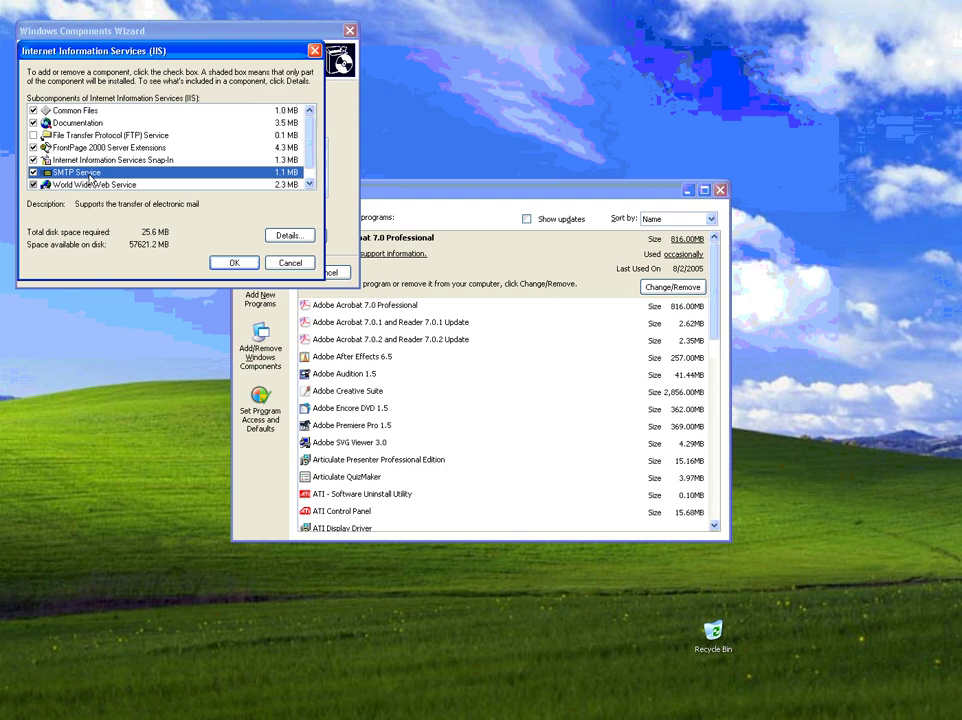
{"action": "left_click", "coordinate": [96, 185]}
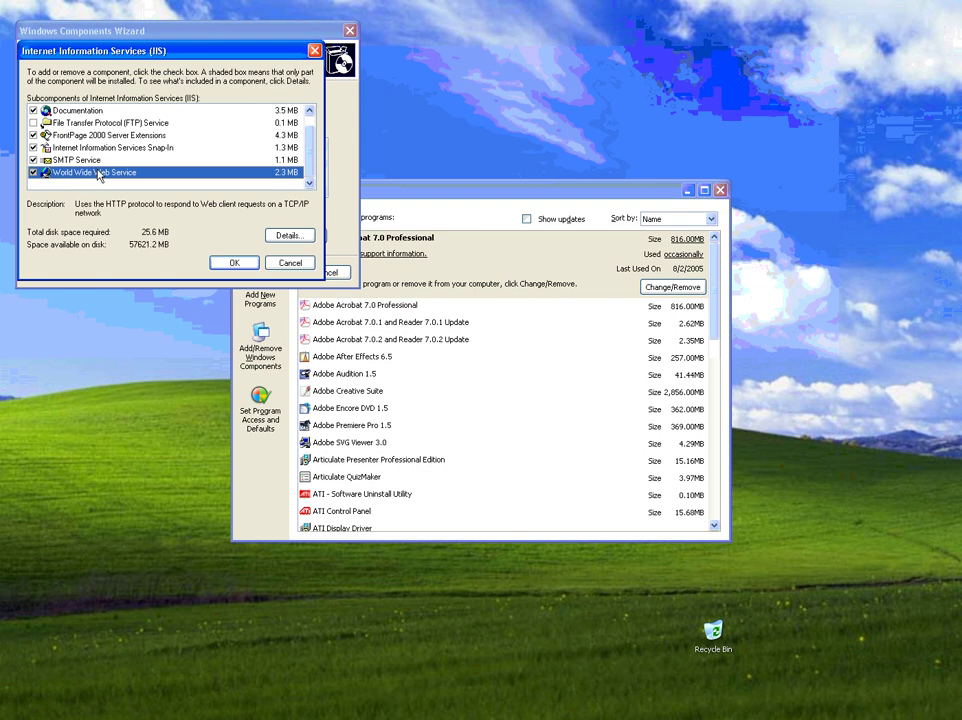
{"action": "left_click", "coordinate": [287, 236]}
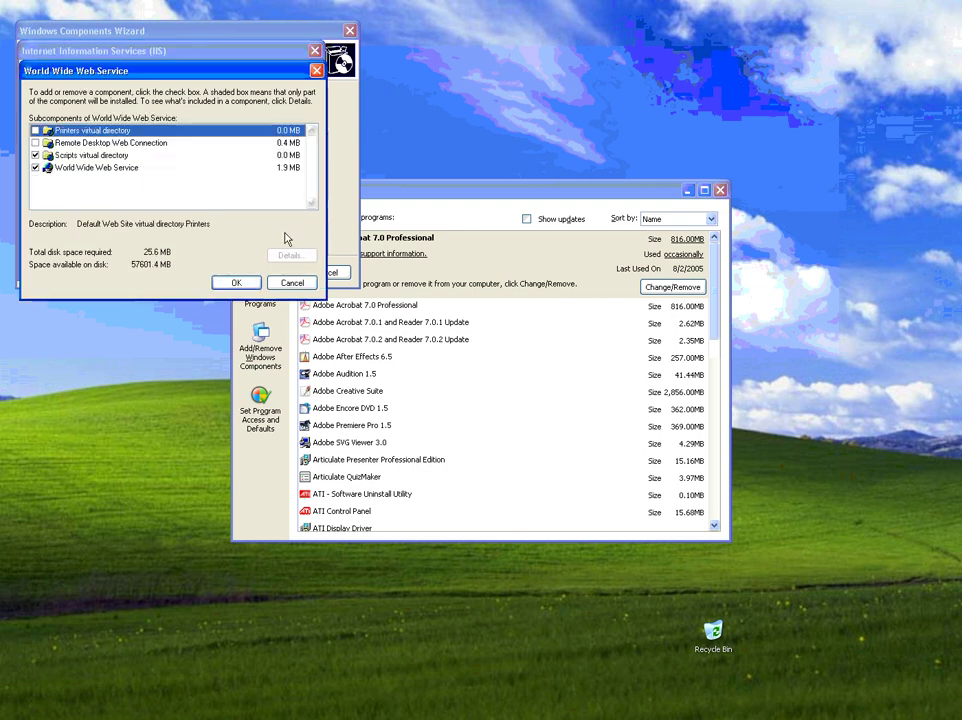
Check the World Wide Web Service description and accept it with Scripts virtual directory included
{"action": "left_click", "coordinate": [118, 169]}
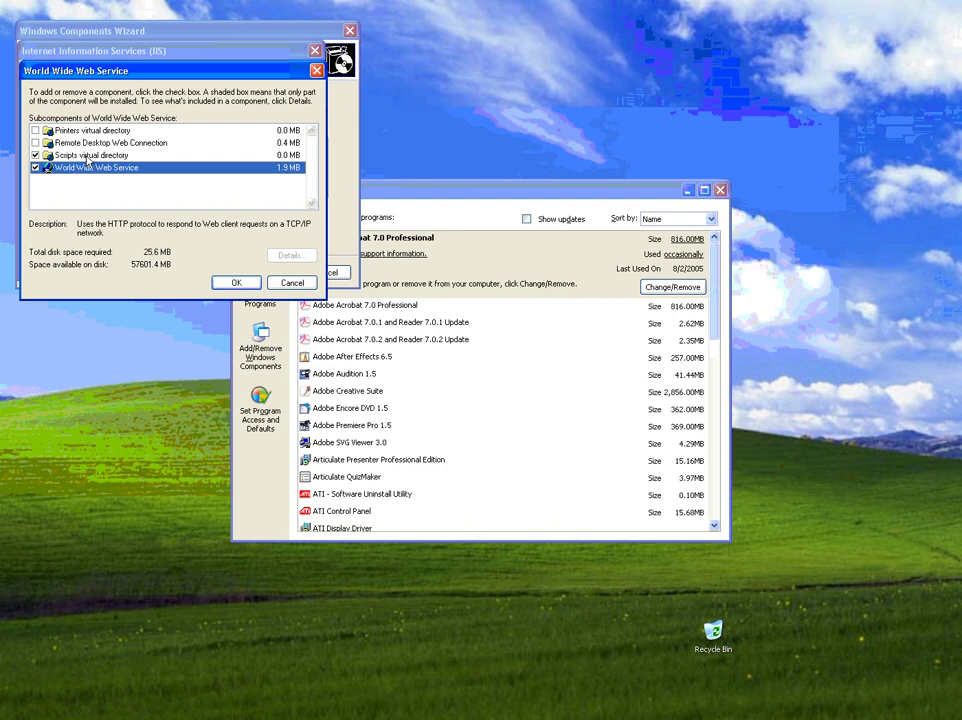
{"action": "left_click", "coordinate": [230, 284]}
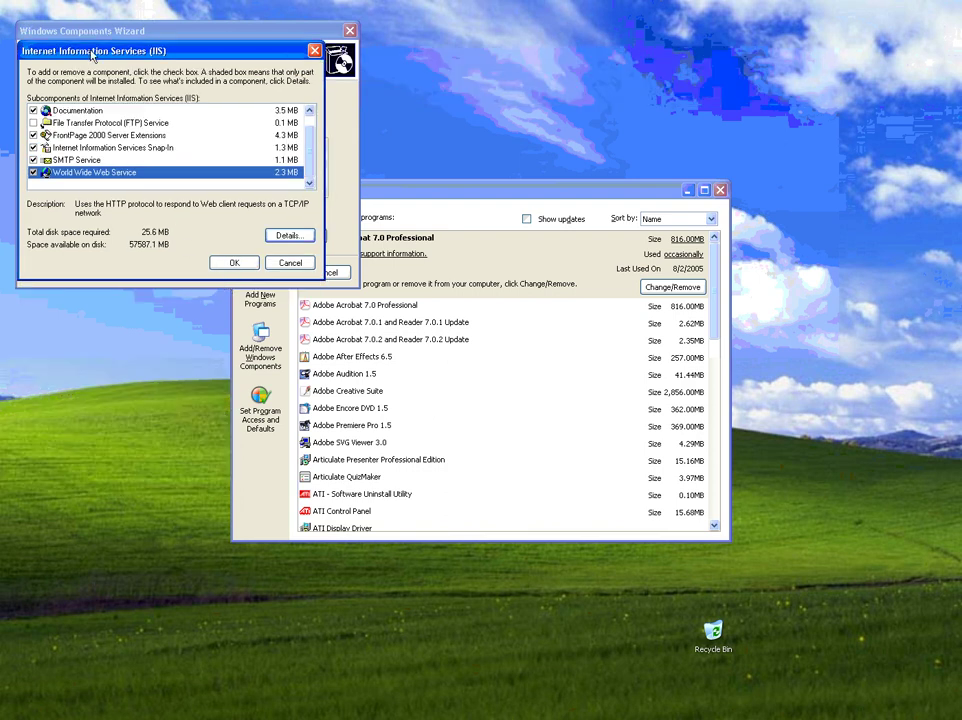
Read the IIS Snap-In, FrontPage 2000 Server Extensions, Documentation and Common Files descriptions, then confirm
{"action": "left_click", "coordinate": [60, 149]}
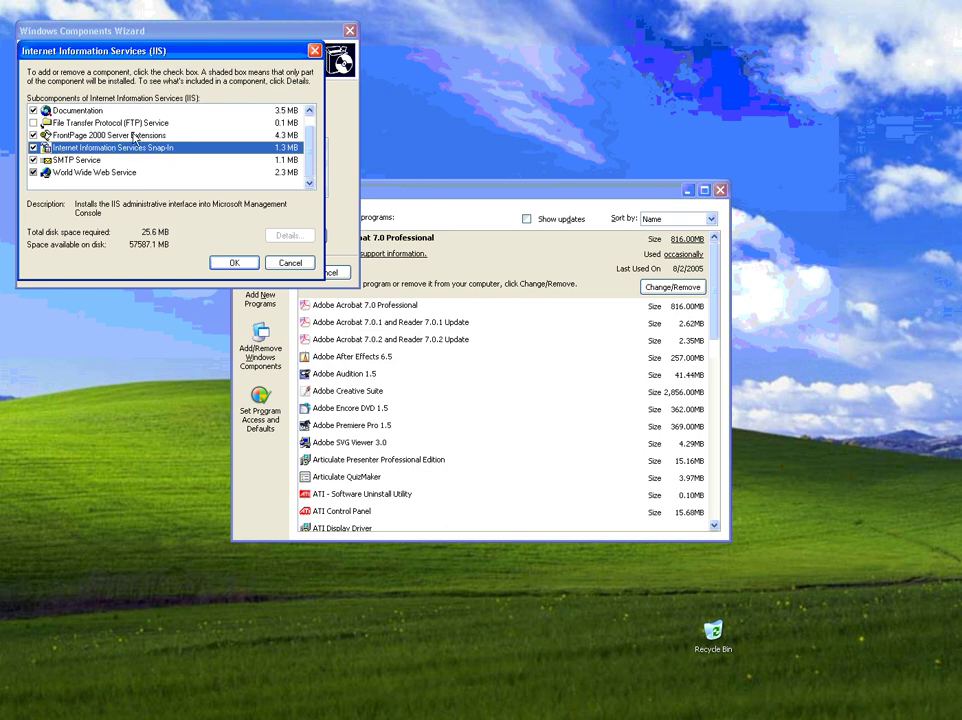
{"action": "left_click", "coordinate": [135, 137]}
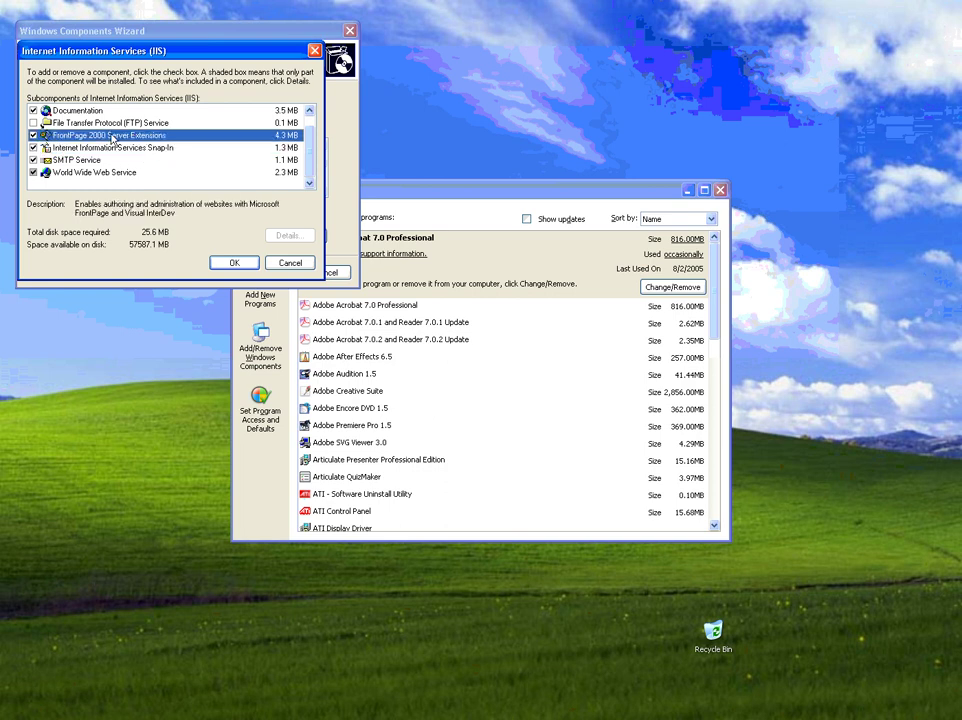
{"action": "left_click", "coordinate": [80, 111]}
{"action": "scroll", "coordinate": [278, 113], "scroll_direction": "up", "scroll_amount": 1}
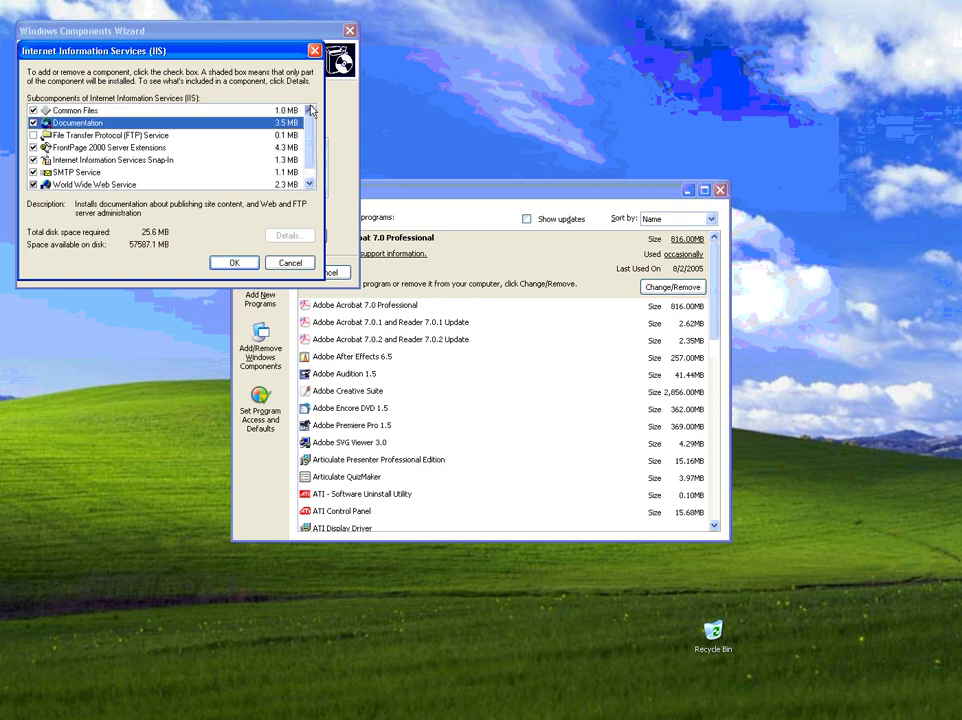
{"action": "left_click", "coordinate": [75, 110]}
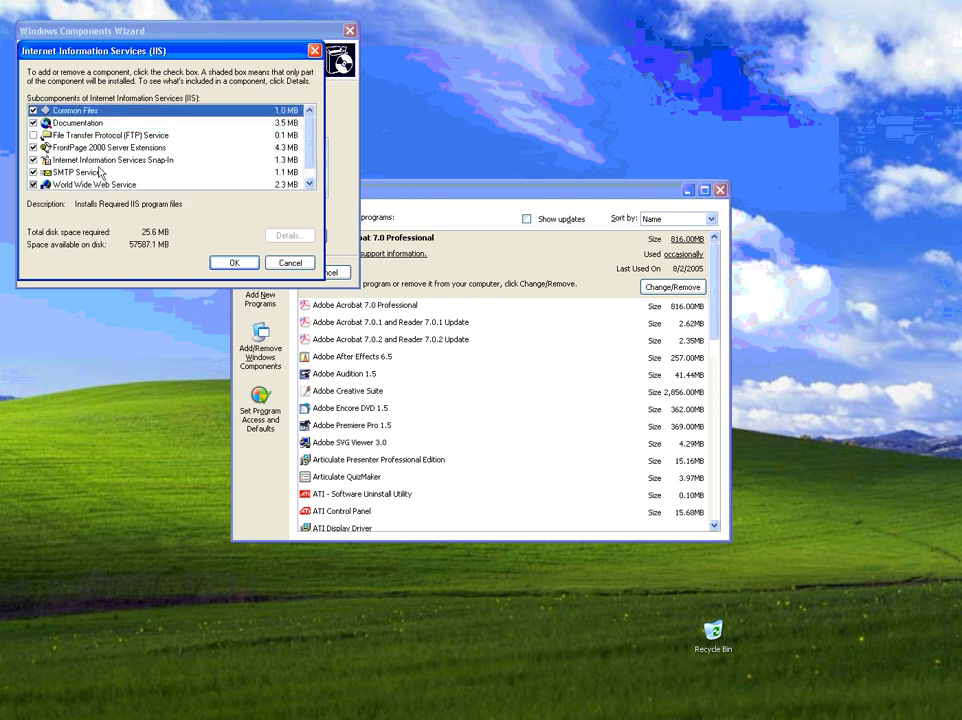
{"action": "scroll", "coordinate": [305, 177], "scroll_direction": "down", "scroll_amount": 1}
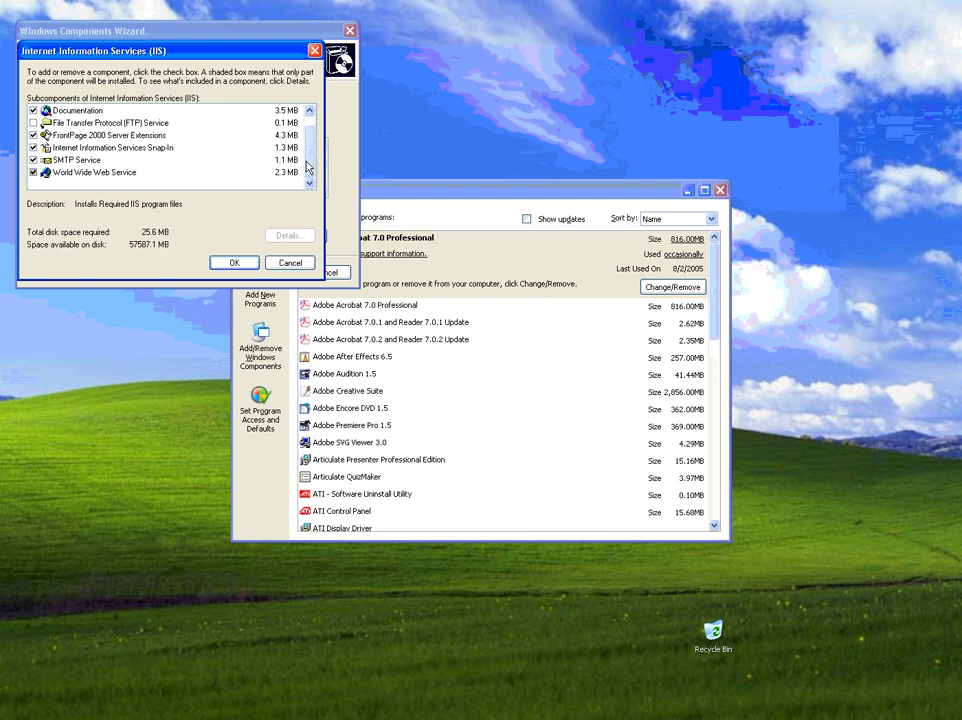
{"action": "left_click", "coordinate": [234, 262]}
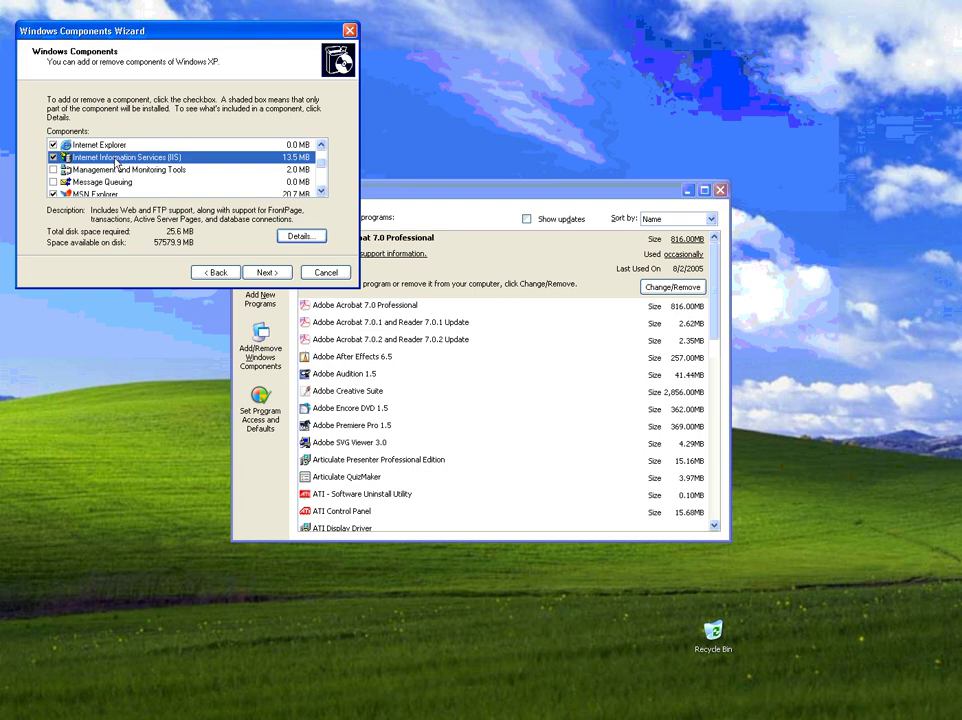
Install the selected IIS components and finish the Windows Components Wizard
{"action": "left_click", "coordinate": [263, 273]}
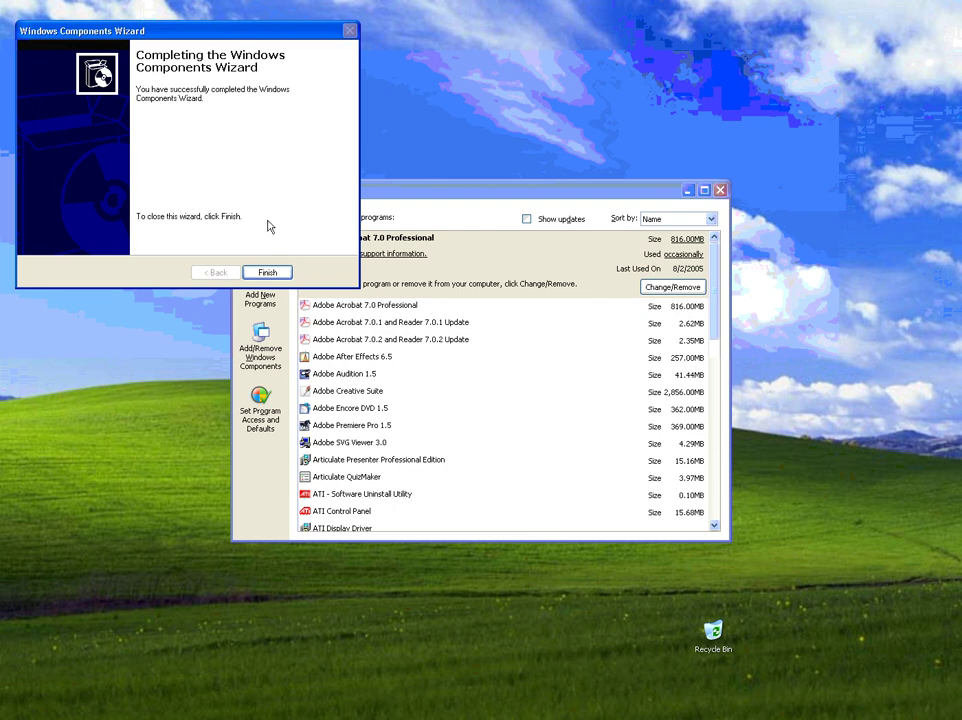
{"action": "left_click", "coordinate": [268, 273]}
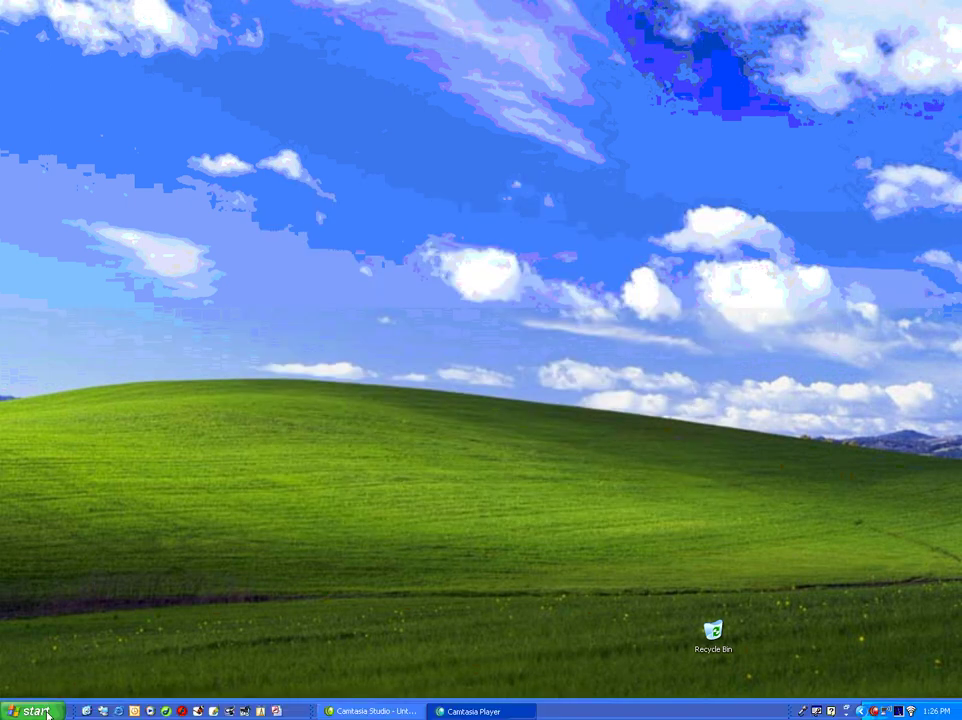
Launch Internet Information Services from Control Panel's Administrative Tools in the Start menu
{"action": "left_click", "coordinate": [36, 711]}
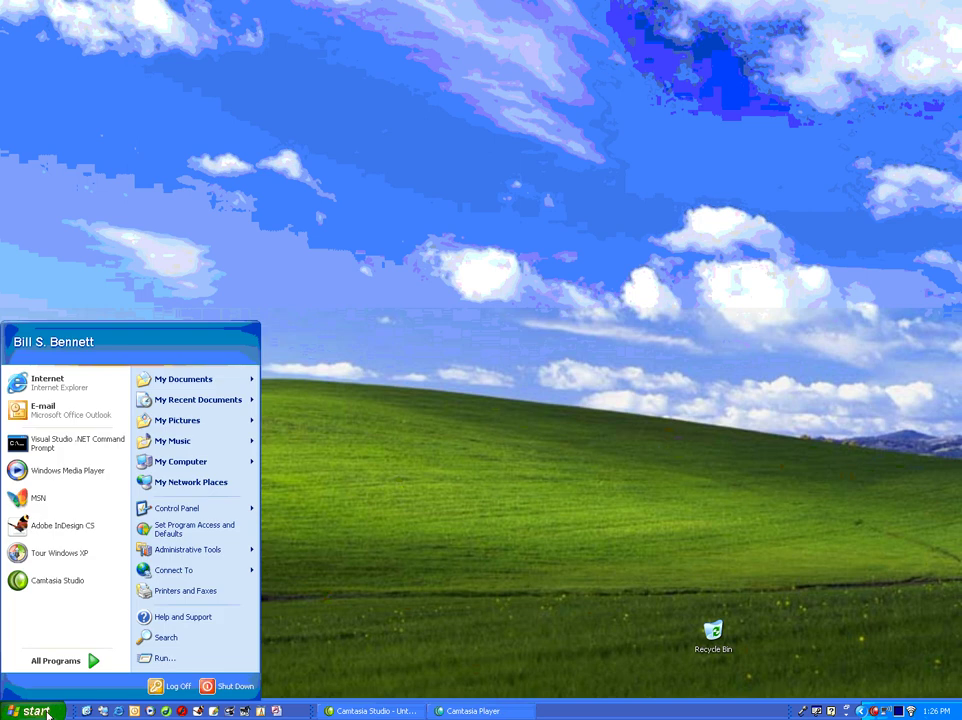
{"action": "mouse_move", "coordinate": [78, 665]}
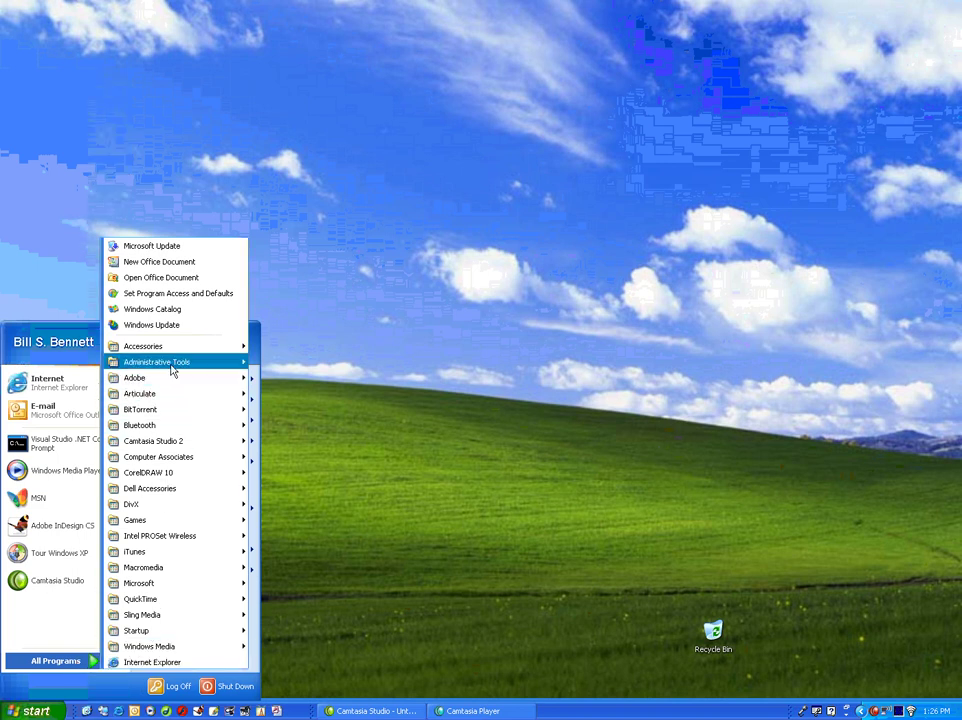
{"action": "mouse_move", "coordinate": [170, 365]}
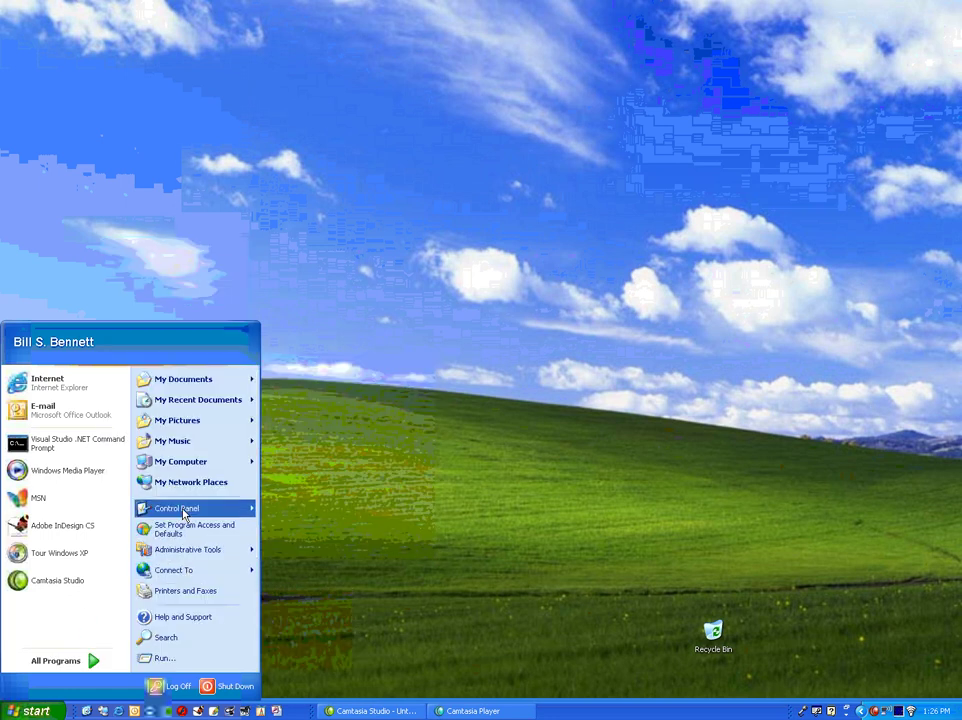
{"action": "left_click", "coordinate": [48, 713]}
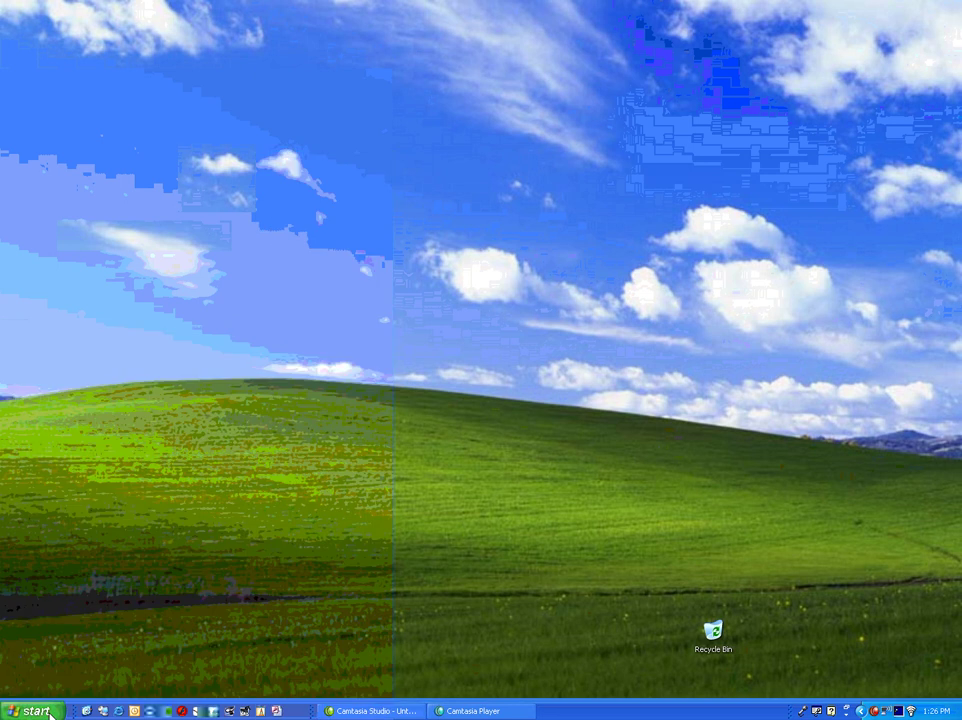
{"action": "left_click", "coordinate": [48, 713]}
{"action": "mouse_move", "coordinate": [175, 515]}
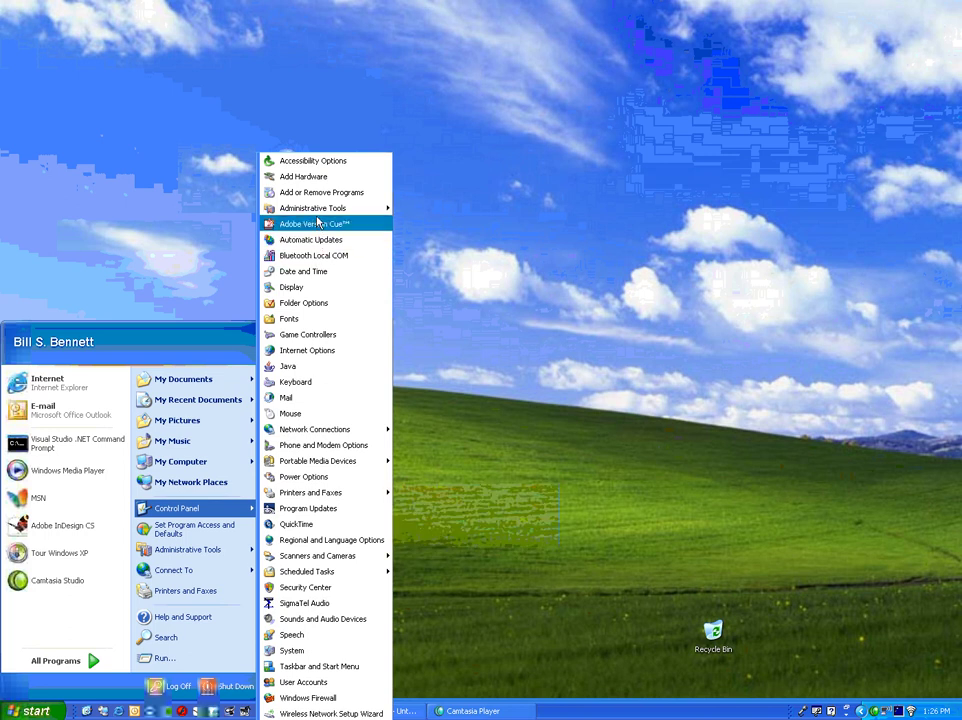
{"action": "mouse_move", "coordinate": [311, 212]}
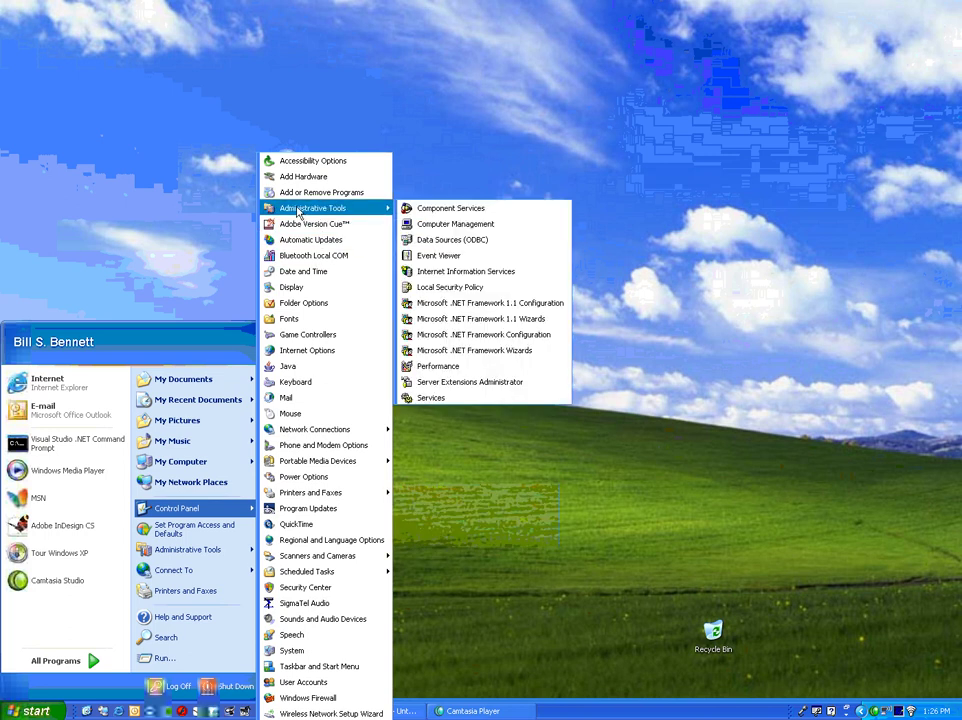
{"action": "left_click", "coordinate": [460, 272]}
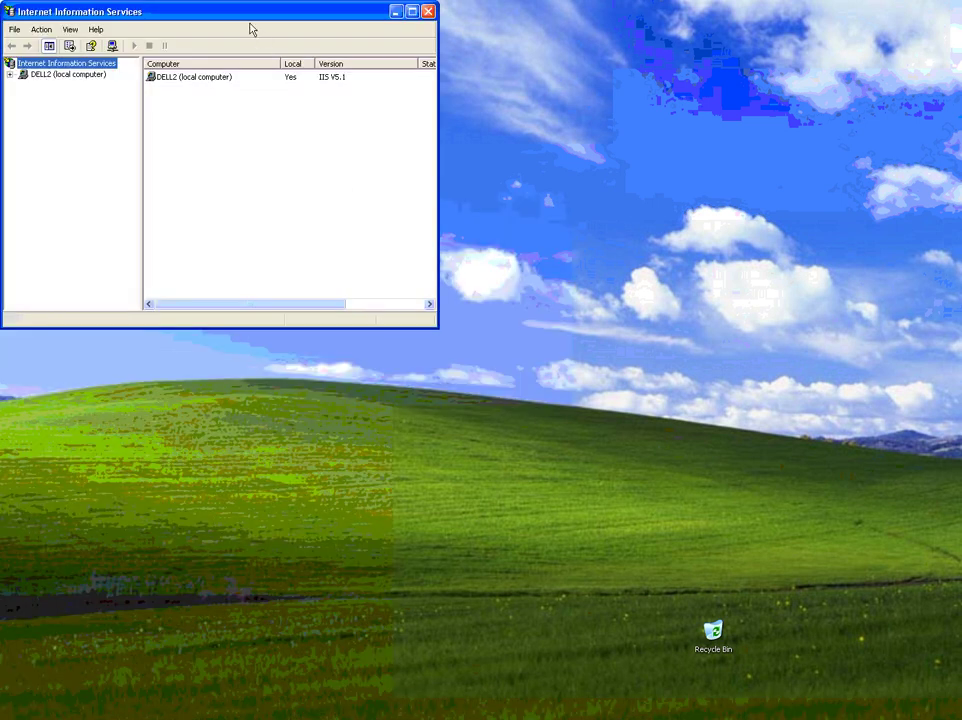
Centre the IIS console, expand DELL2 > Web Sites and select Default Web
{"action": "left_click_drag", "start_coordinate": [237, 15], "coordinate": [530, 100]}
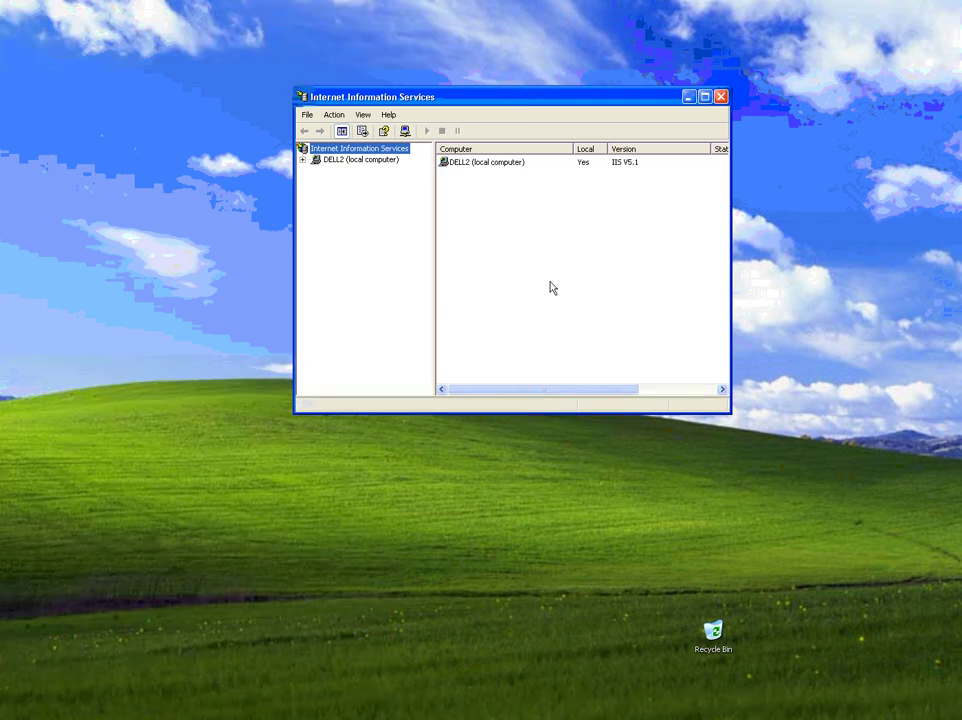
{"action": "left_click_drag", "start_coordinate": [485, 94], "coordinate": [414, 103]}
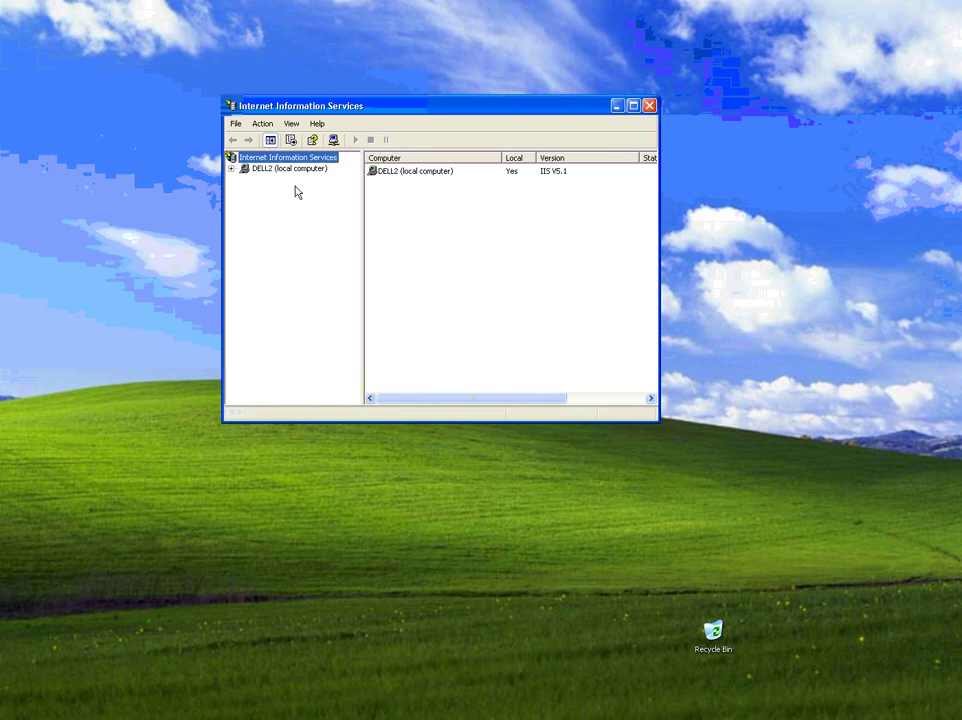
{"action": "left_click", "coordinate": [258, 169]}
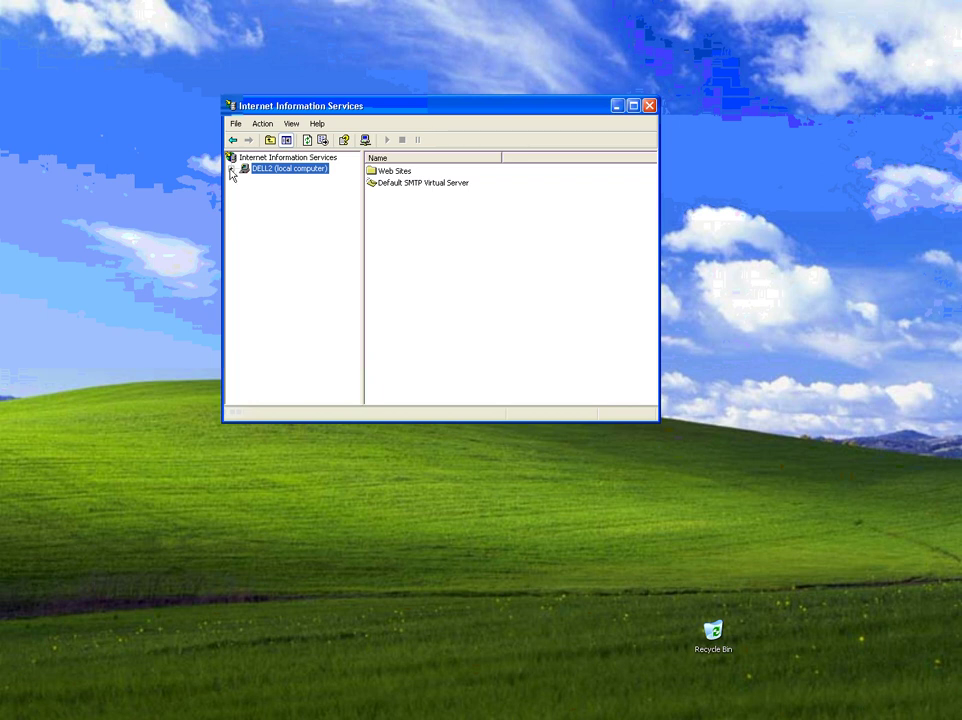
{"action": "left_click", "coordinate": [231, 169]}
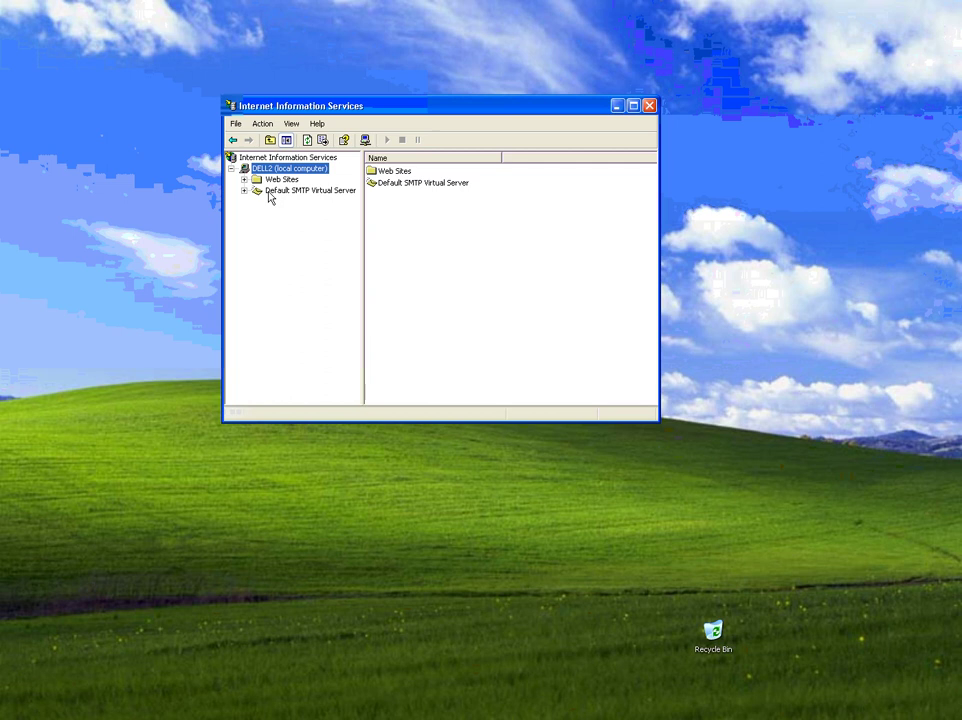
{"action": "left_click", "coordinate": [258, 181]}
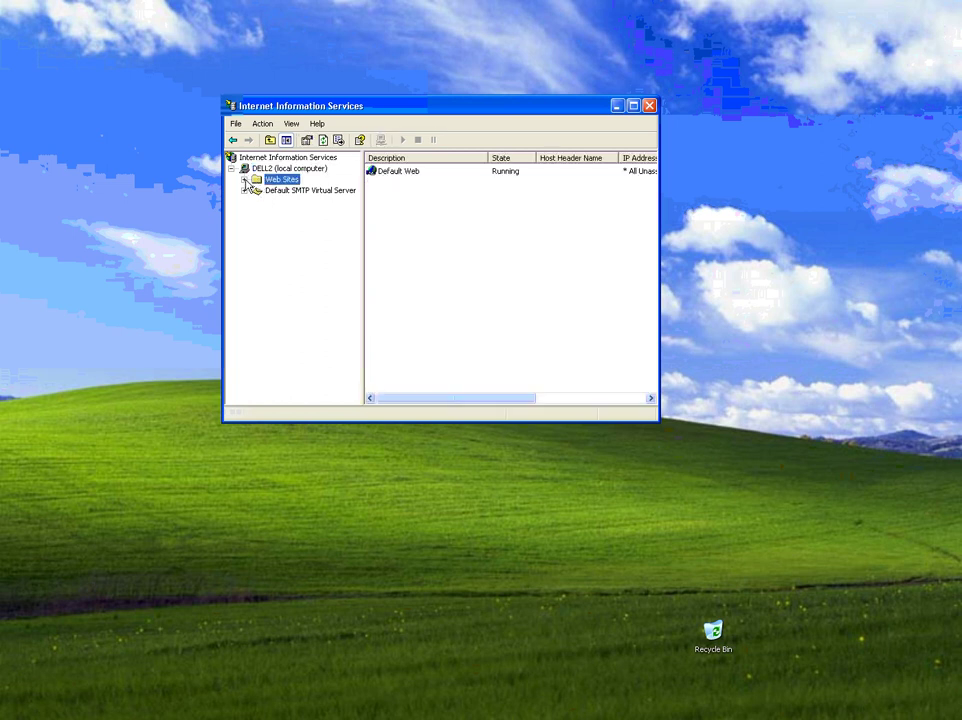
{"action": "left_click", "coordinate": [244, 180]}
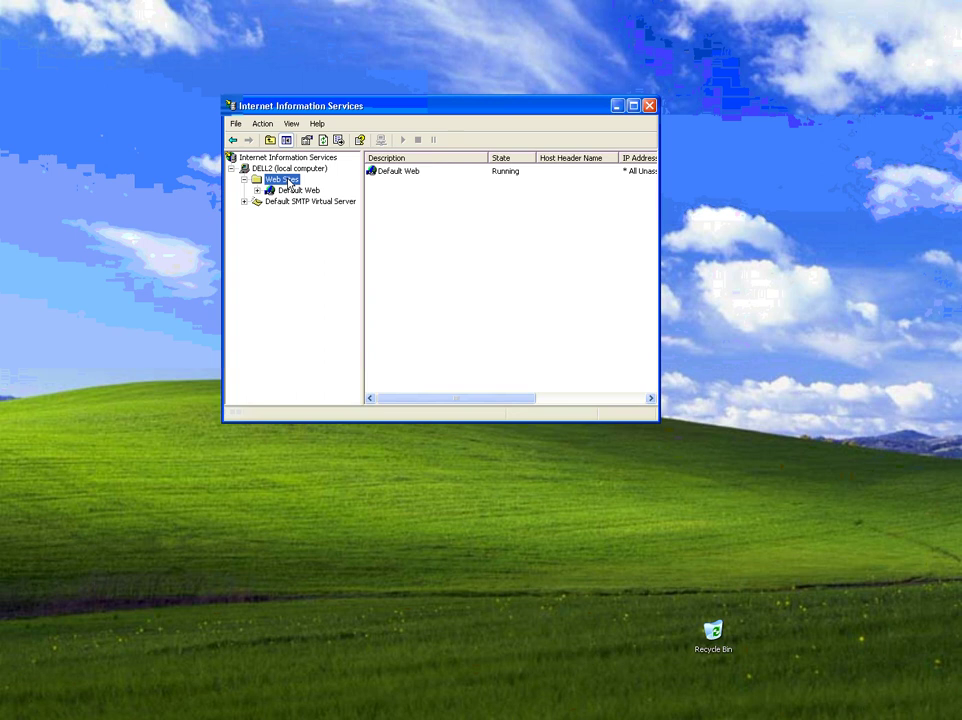
{"action": "left_click", "coordinate": [288, 190]}
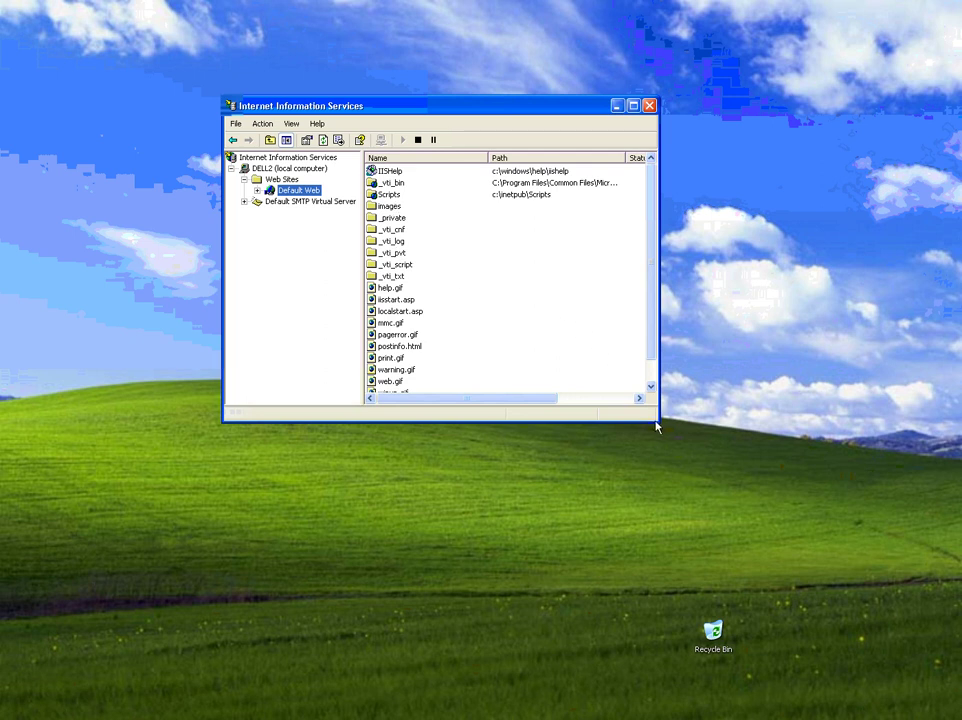
{"action": "left_click_drag", "start_coordinate": [659, 423], "coordinate": [715, 552]}
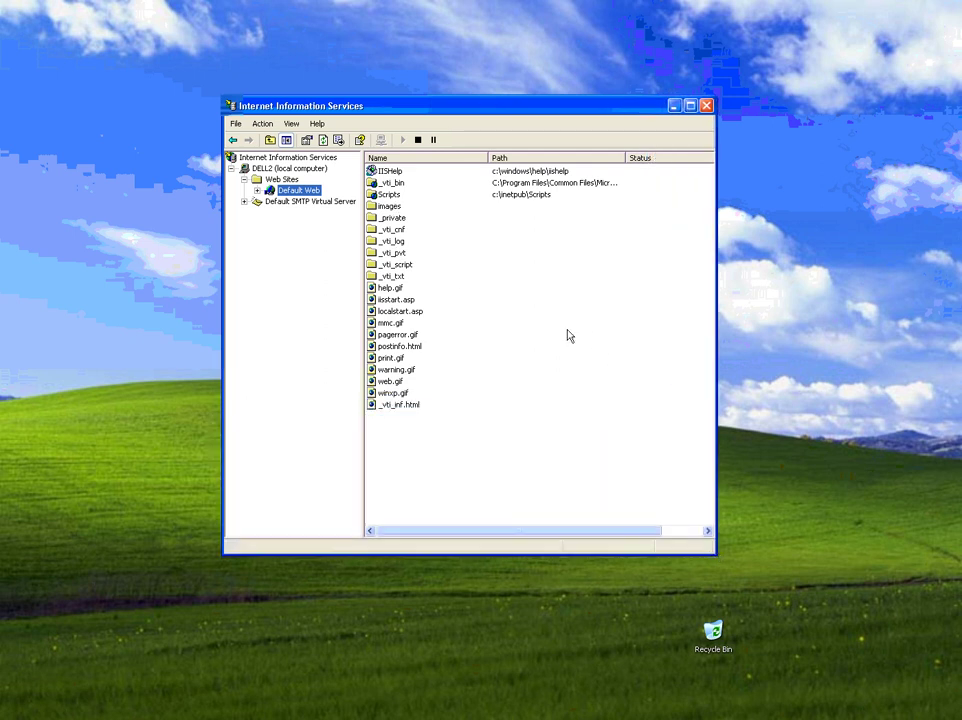
{"action": "left_click", "coordinate": [383, 173]}
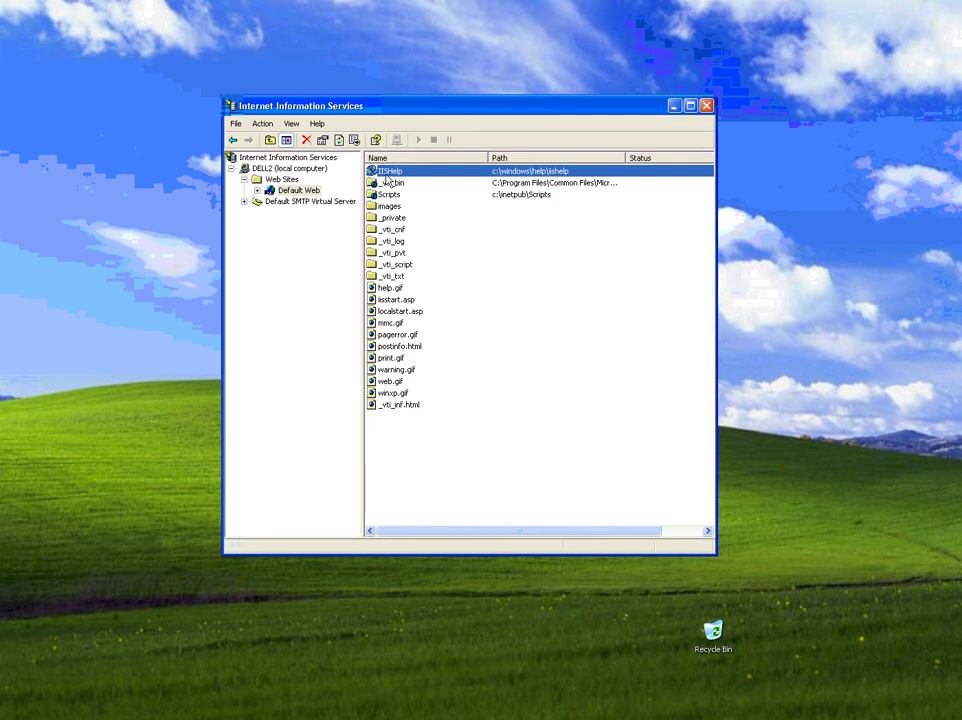
{"action": "left_click", "coordinate": [396, 207]}
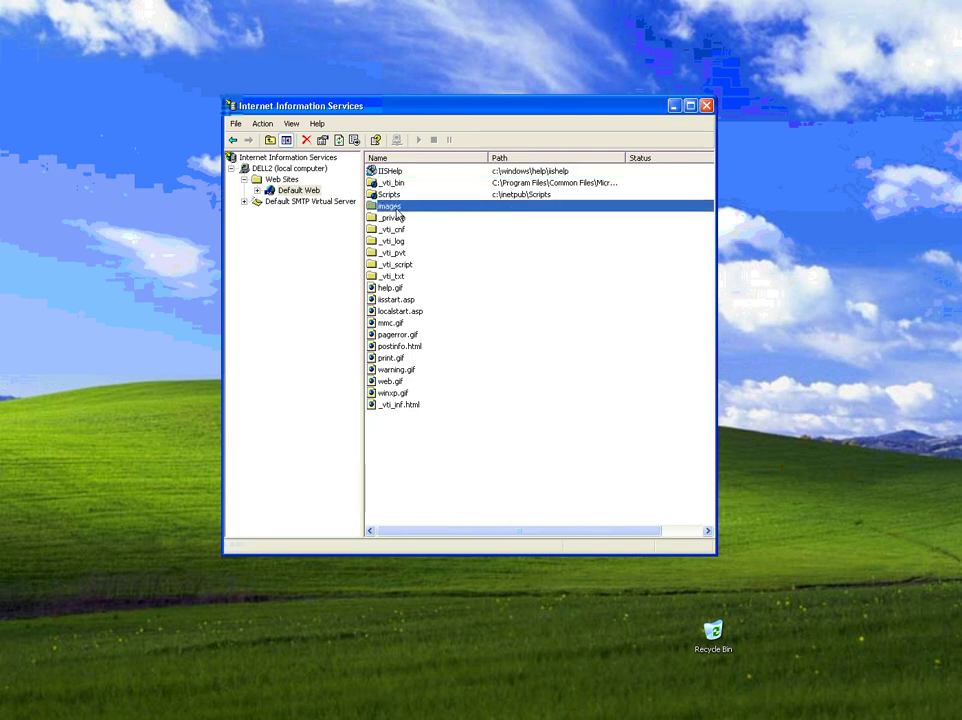
{"action": "left_click", "coordinate": [397, 218]}
{"action": "left_click", "coordinate": [398, 229]}
{"action": "left_click", "coordinate": [398, 241]}
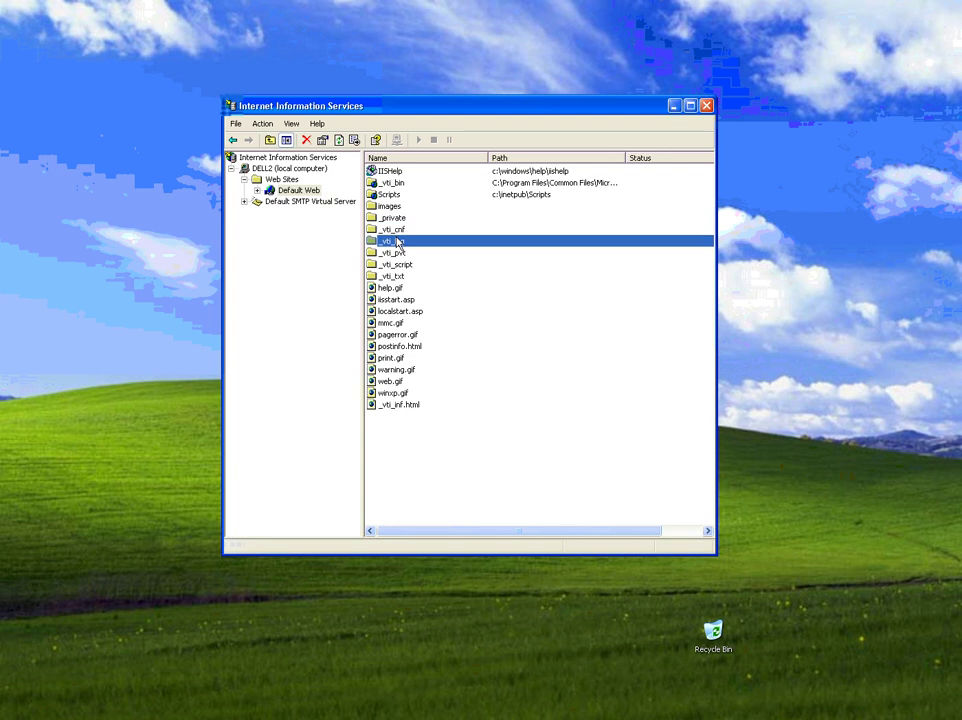
{"action": "left_click", "coordinate": [301, 192]}
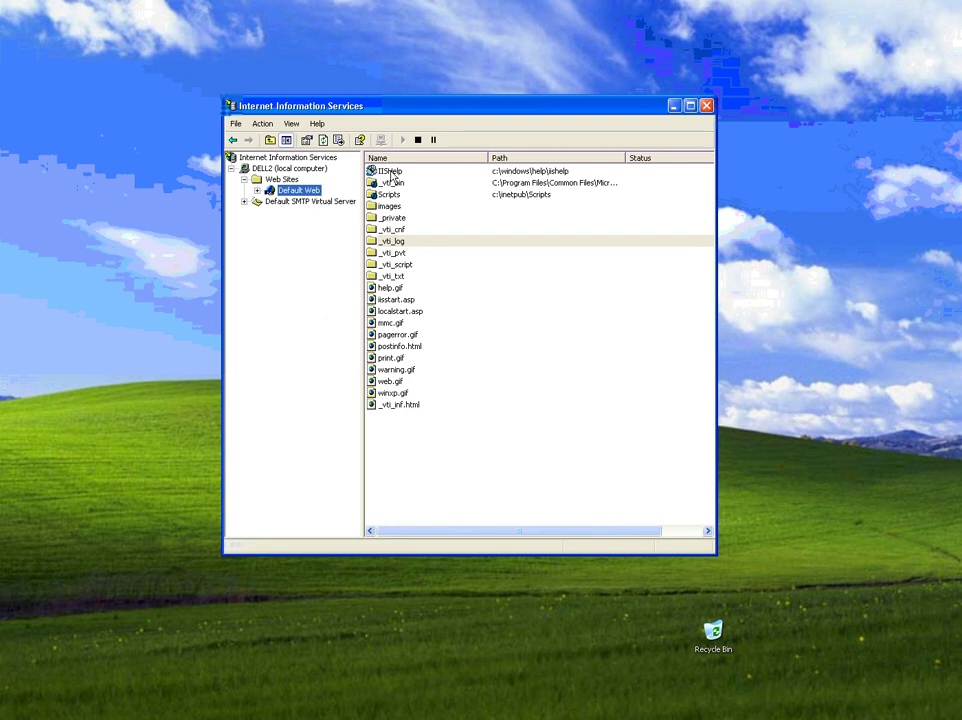
{"action": "left_click", "coordinate": [391, 174]}
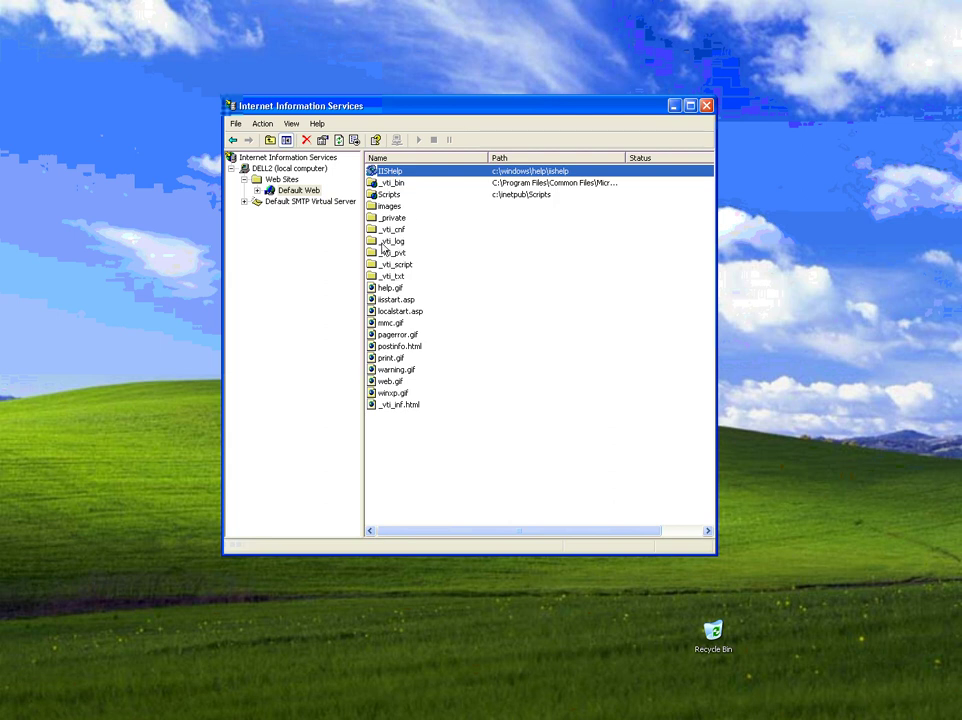
{"action": "left_click", "coordinate": [386, 207]}
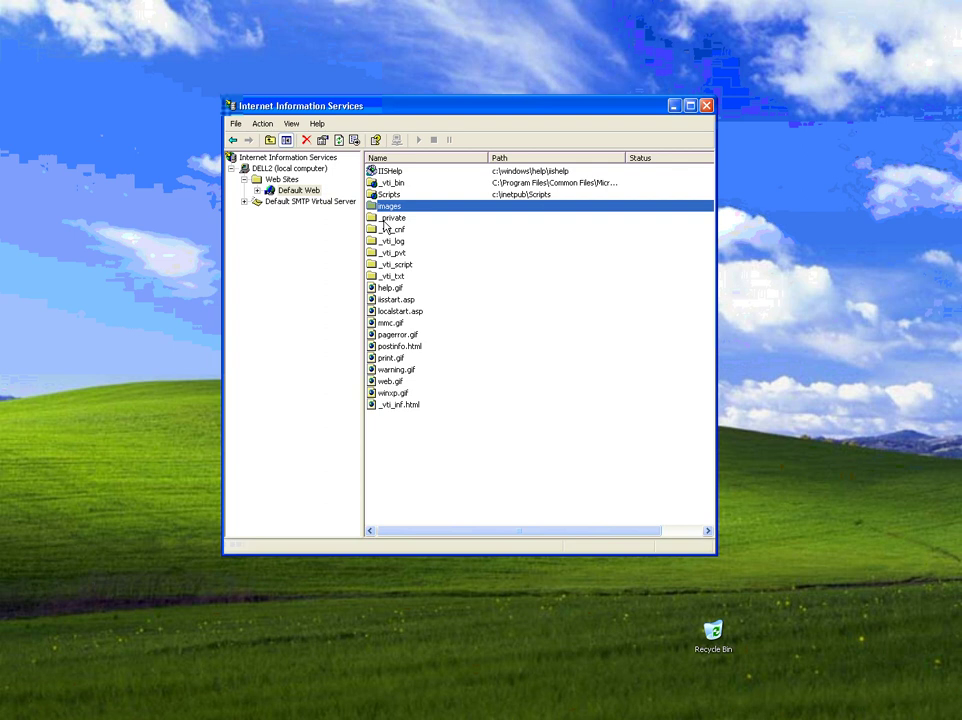
{"action": "left_click", "coordinate": [386, 219]}
{"action": "left_click", "coordinate": [389, 230]}
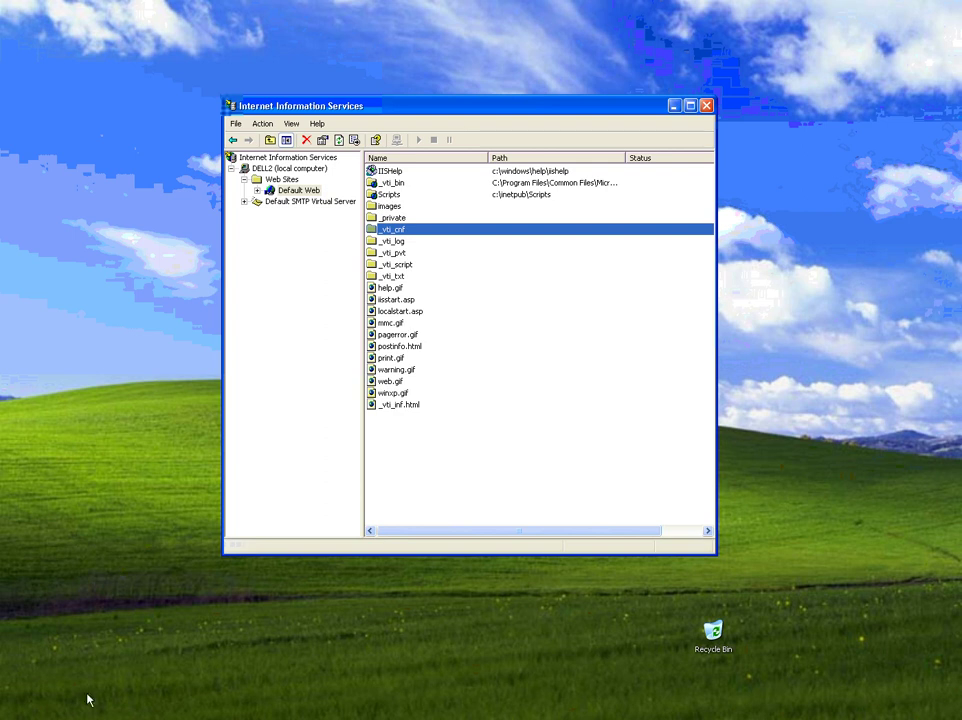
{"action": "mouse_move", "coordinate": [88, 716]}
{"action": "left_click", "coordinate": [36, 711]}
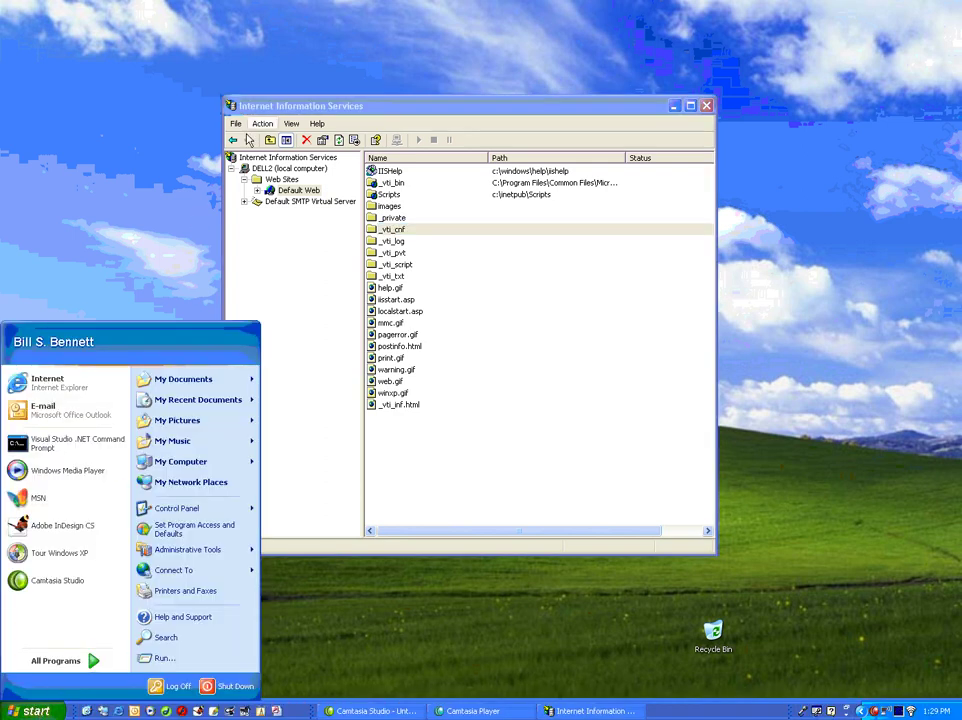
{"action": "left_click", "coordinate": [265, 112]}
{"action": "left_click", "coordinate": [297, 191]}
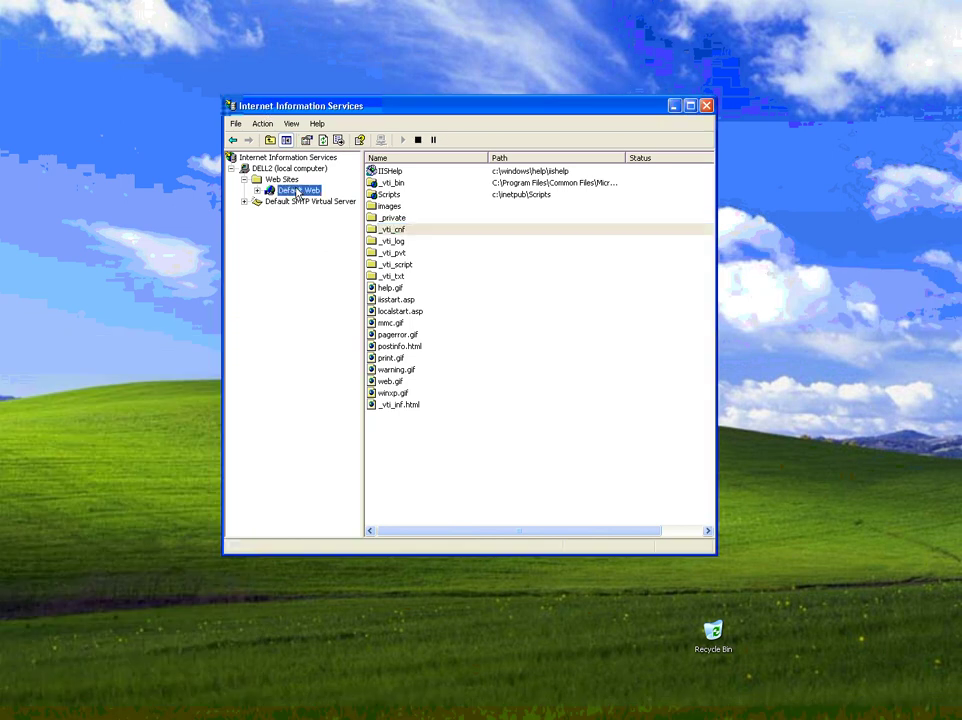
{"action": "right_click", "coordinate": [297, 191]}
{"action": "left_click", "coordinate": [285, 192]}
{"action": "key", "text": "Escape"}
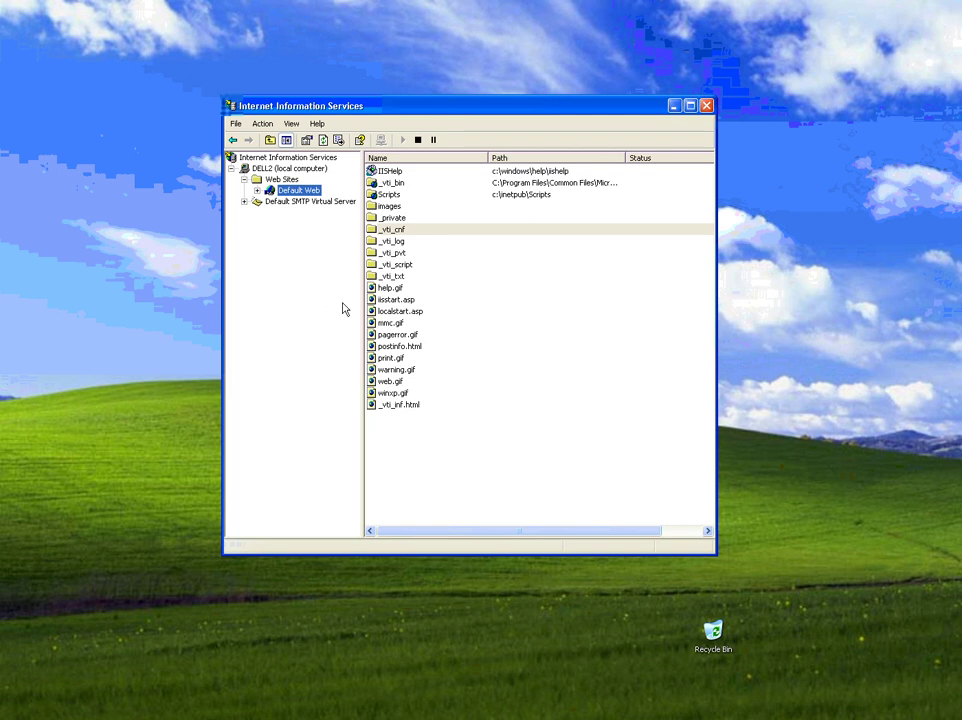
Open Default Web's Properties on the Home Directory tab and highlight the local path c:\inetpub\wwwroot
{"action": "right_click", "coordinate": [298, 193]}
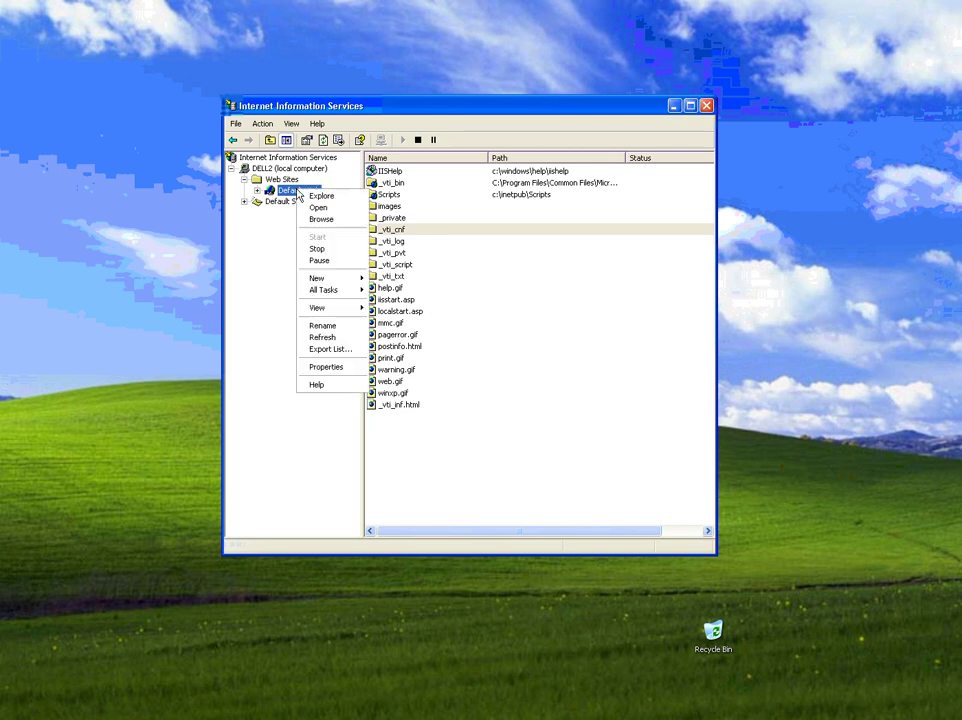
{"action": "left_click", "coordinate": [326, 367]}
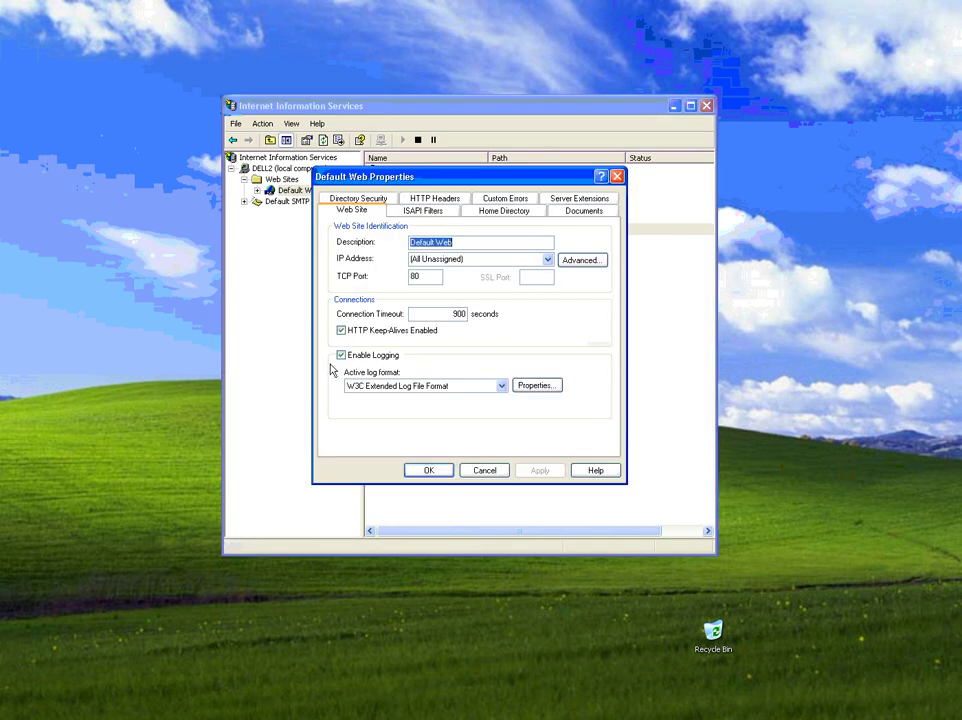
{"action": "left_click", "coordinate": [511, 215]}
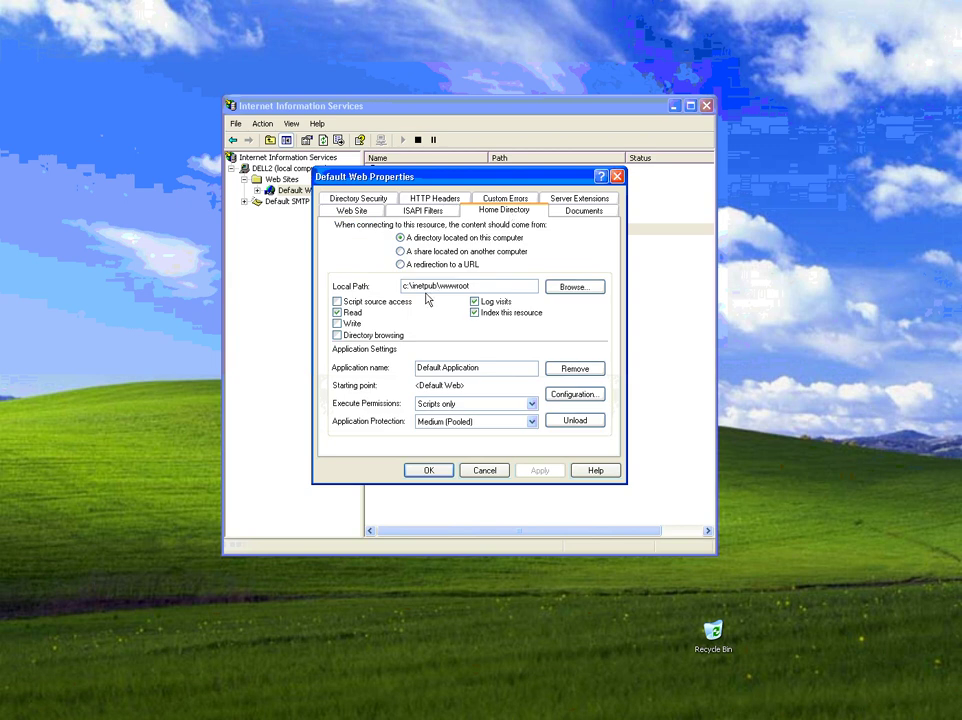
{"action": "left_click_drag", "start_coordinate": [467, 286], "coordinate": [379, 286]}
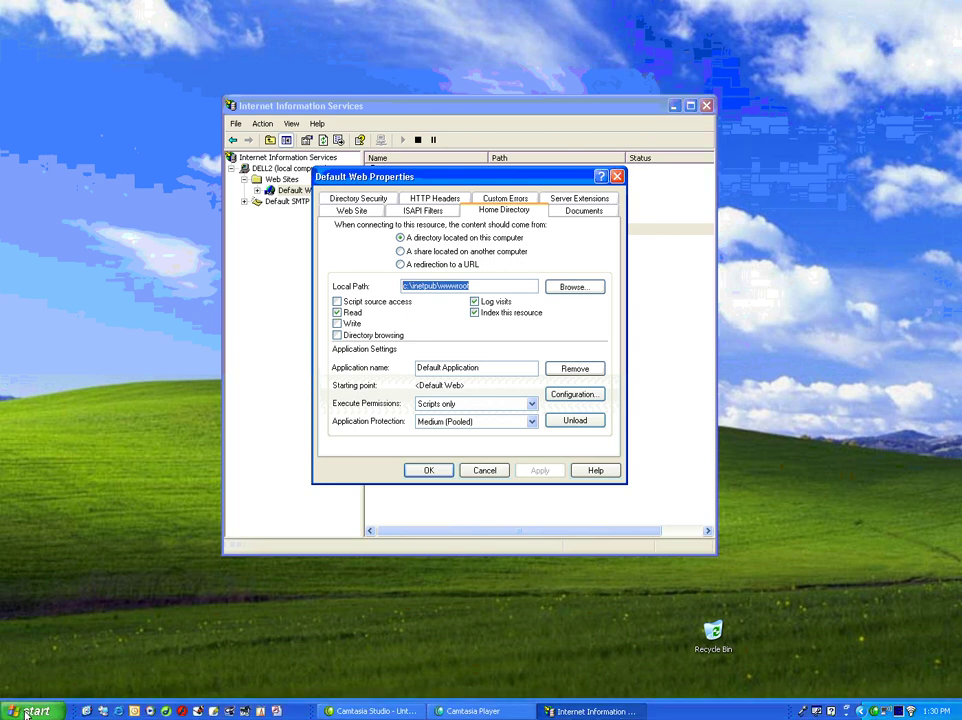
Open Local Disk (C:) in Windows Explorer via My Computer
{"action": "left_click", "coordinate": [26, 714]}
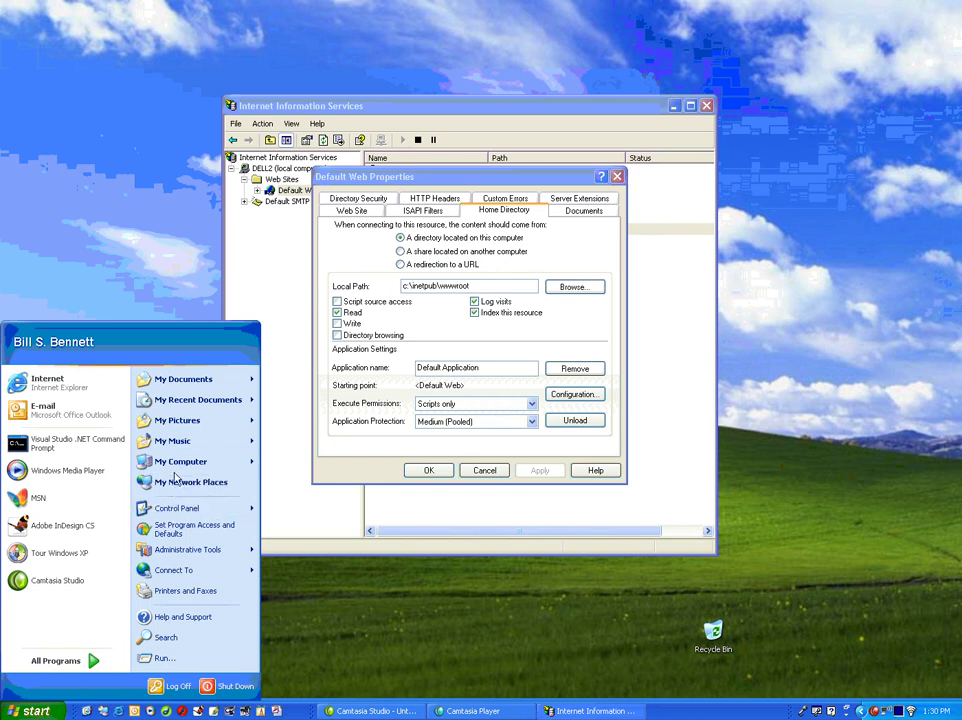
{"action": "mouse_move", "coordinate": [190, 461]}
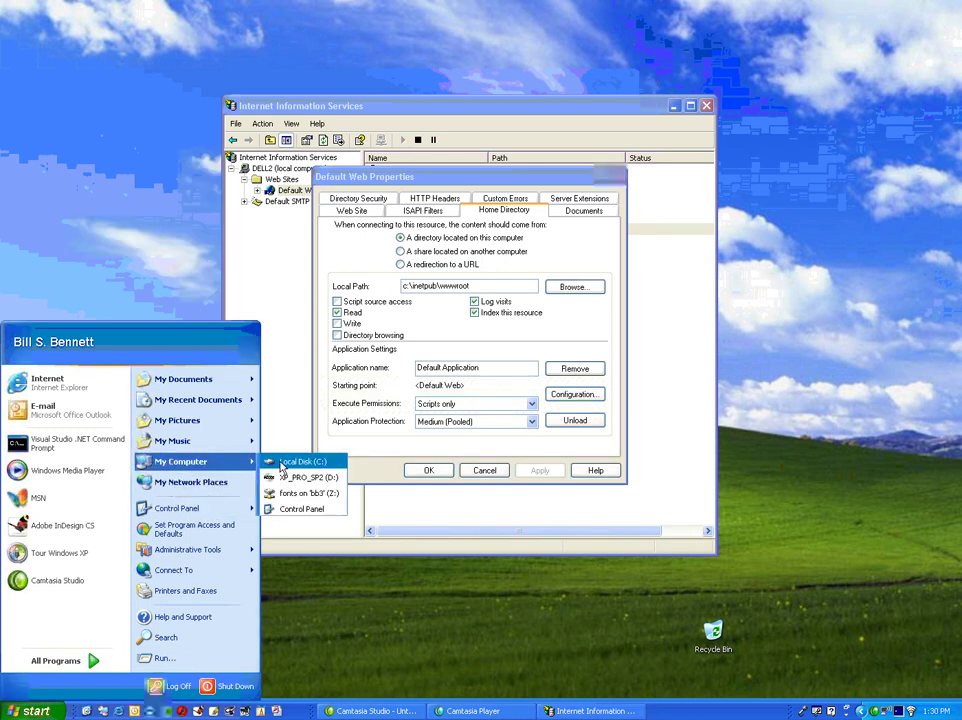
{"action": "left_click", "coordinate": [283, 463]}
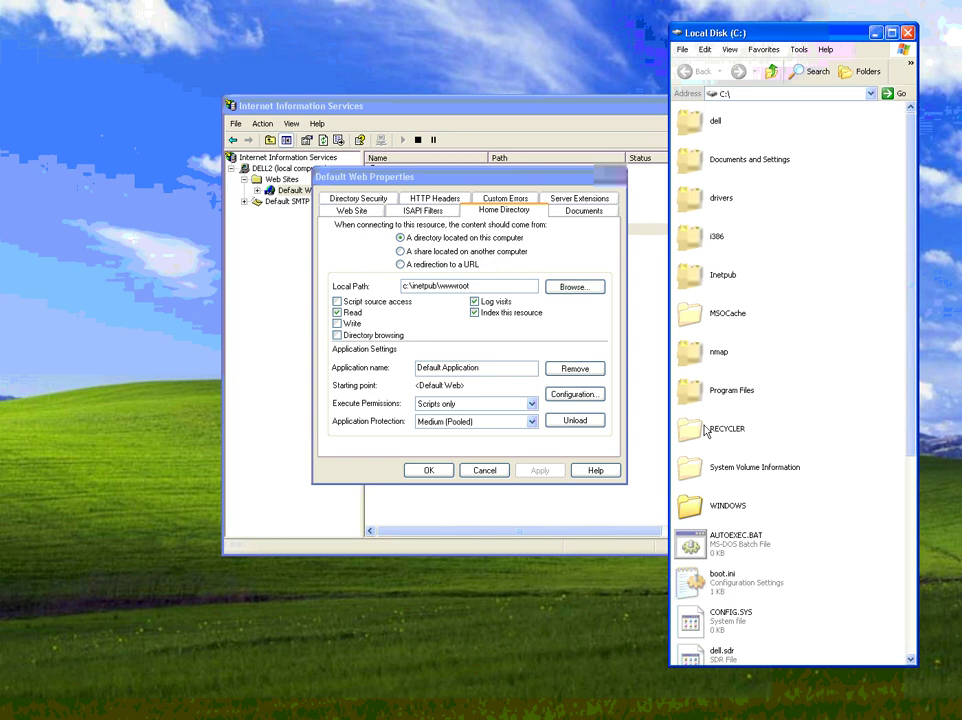
Browse into Inetpub\wwwroot, matching the local path, and close Default Web Properties with OK
{"action": "left_click_drag", "start_coordinate": [418, 286], "coordinate": [430, 286]}
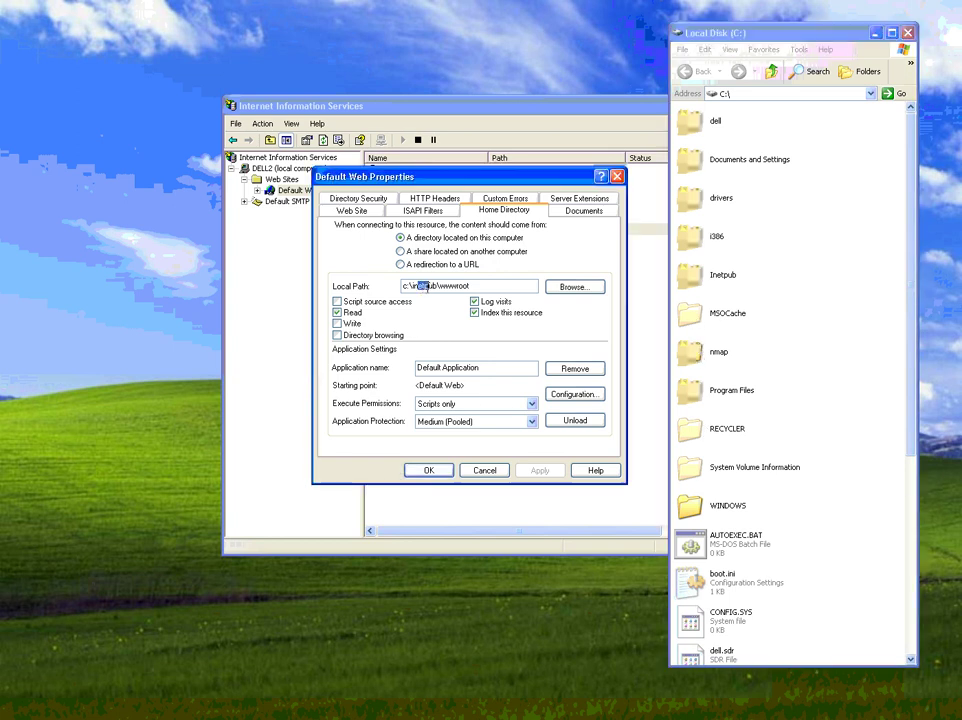
{"action": "left_click", "coordinate": [692, 278]}
{"action": "double_click", "coordinate": [692, 278]}
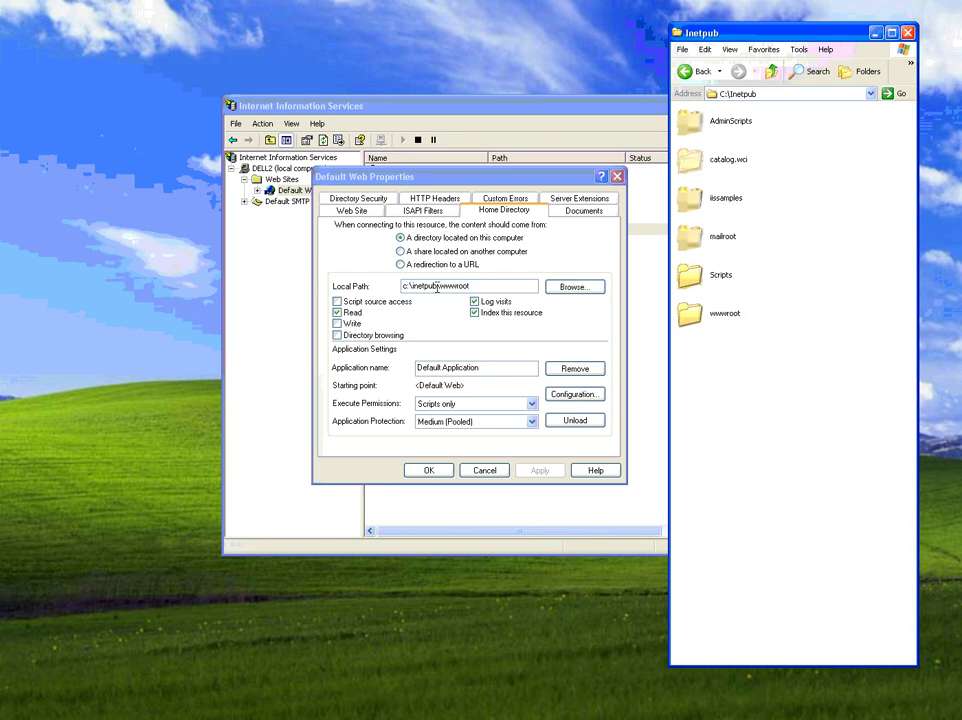
{"action": "left_click_drag", "start_coordinate": [439, 286], "coordinate": [466, 286]}
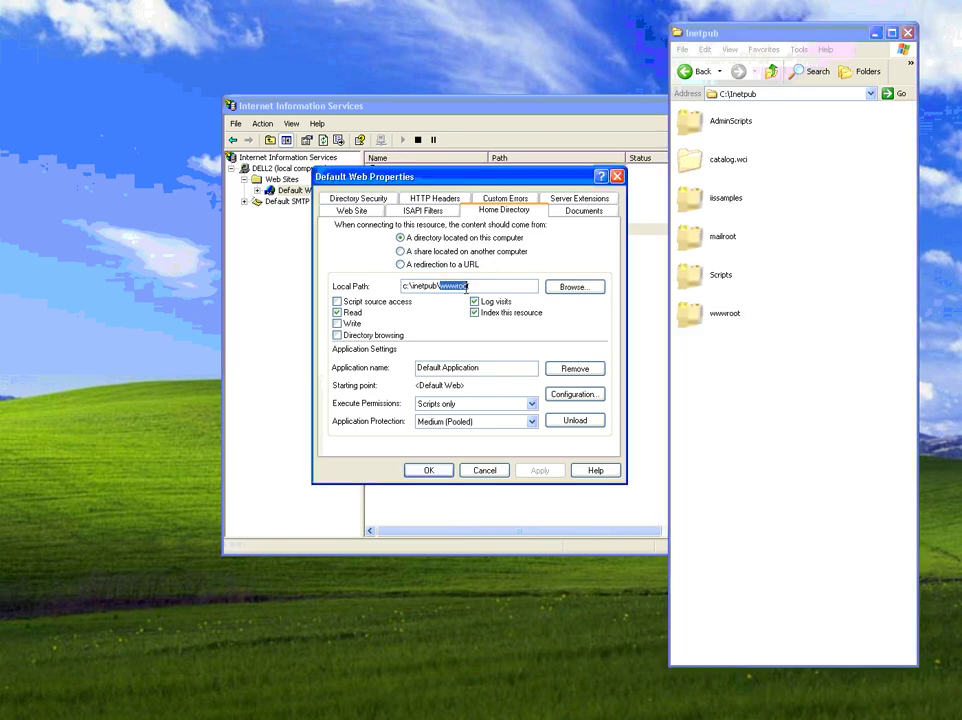
{"action": "double_click", "coordinate": [690, 313]}
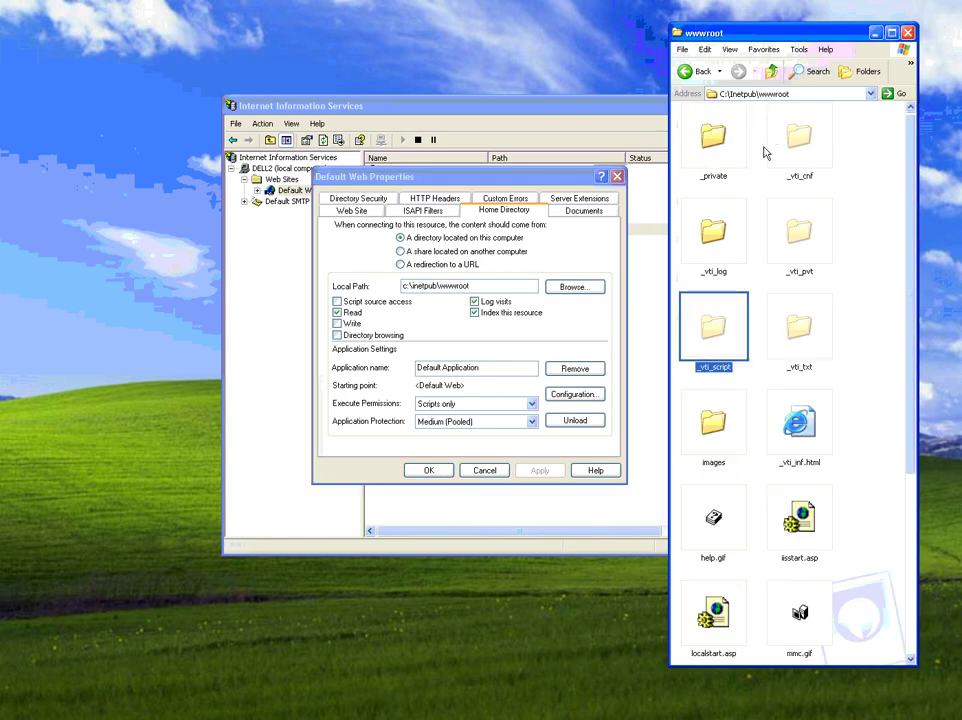
{"action": "left_click", "coordinate": [429, 470]}
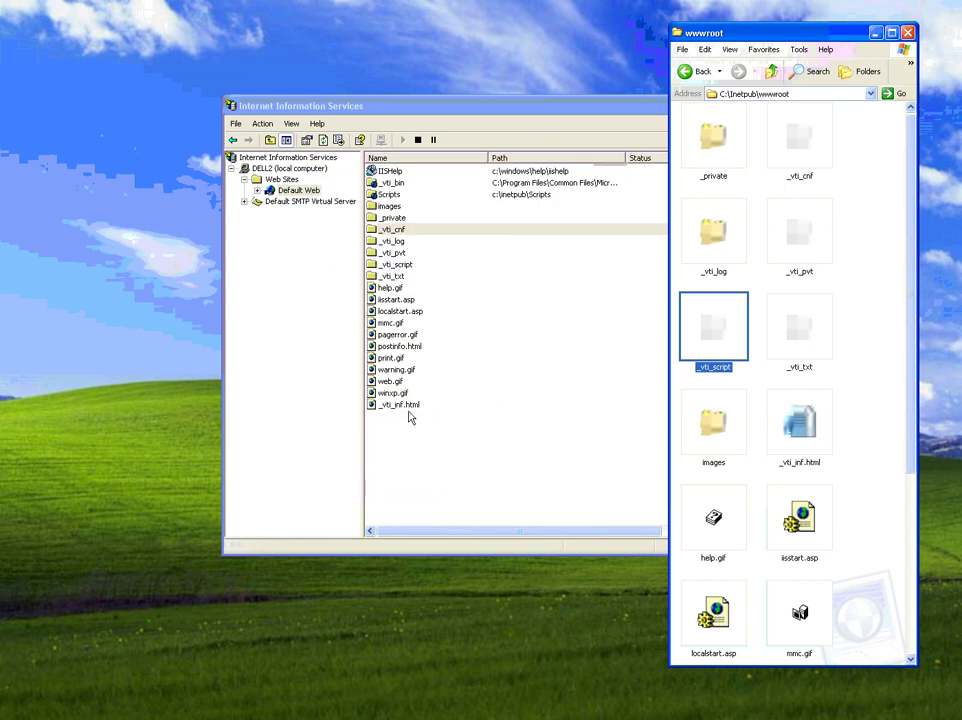
Compare the images folder, iisstart.asp and localstart.asp between the IIS list and the wwwroot folder
{"action": "left_click", "coordinate": [389, 207]}
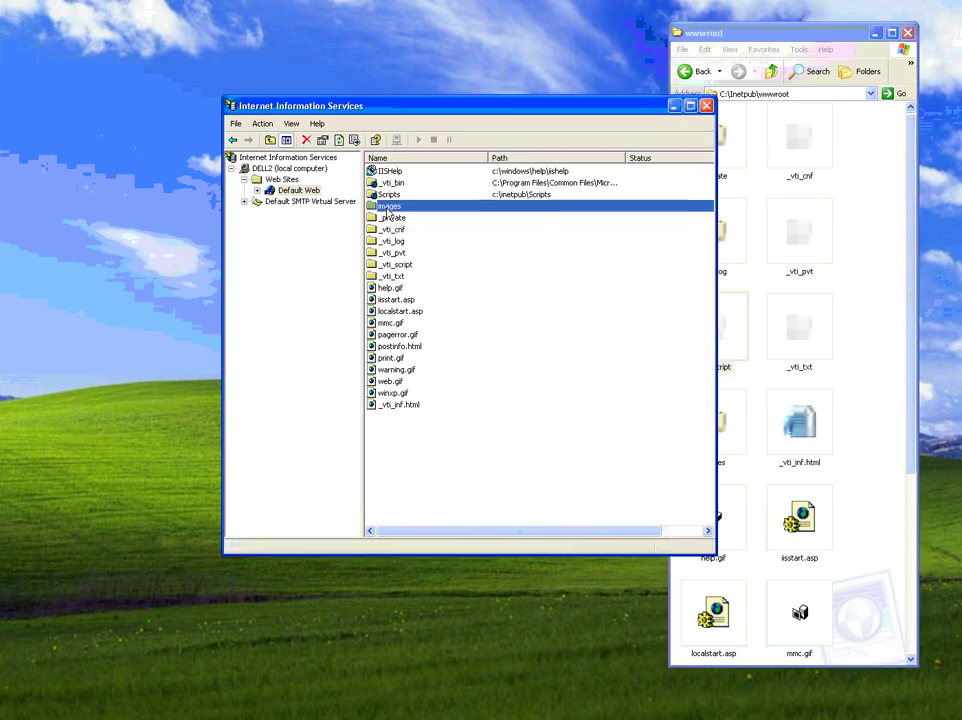
{"action": "left_click_drag", "start_coordinate": [607, 107], "coordinate": [518, 80]}
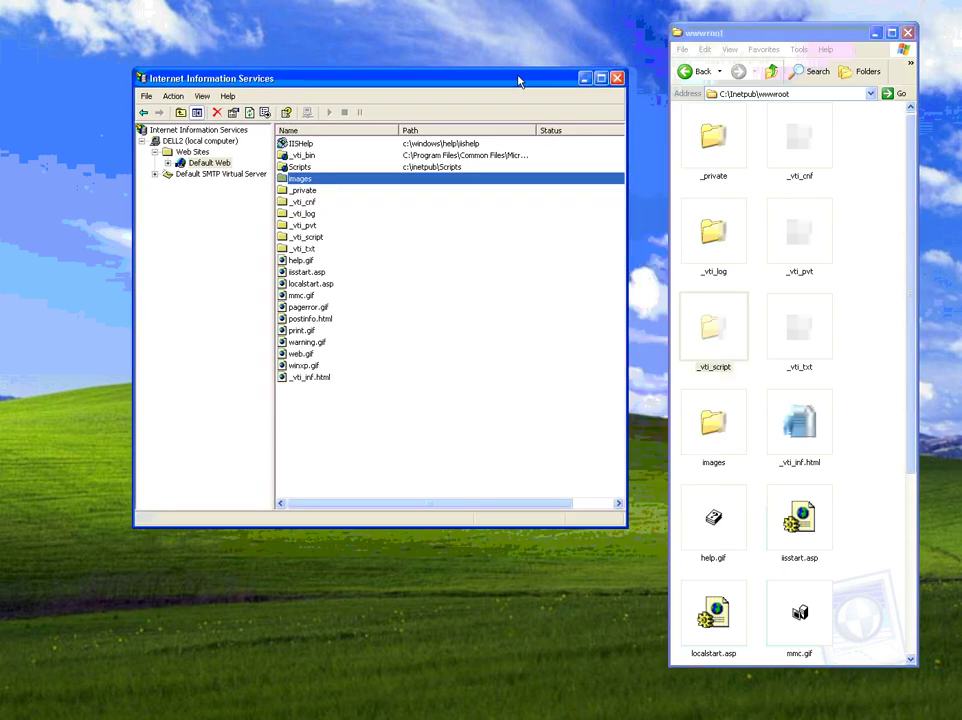
{"action": "left_click", "coordinate": [713, 422]}
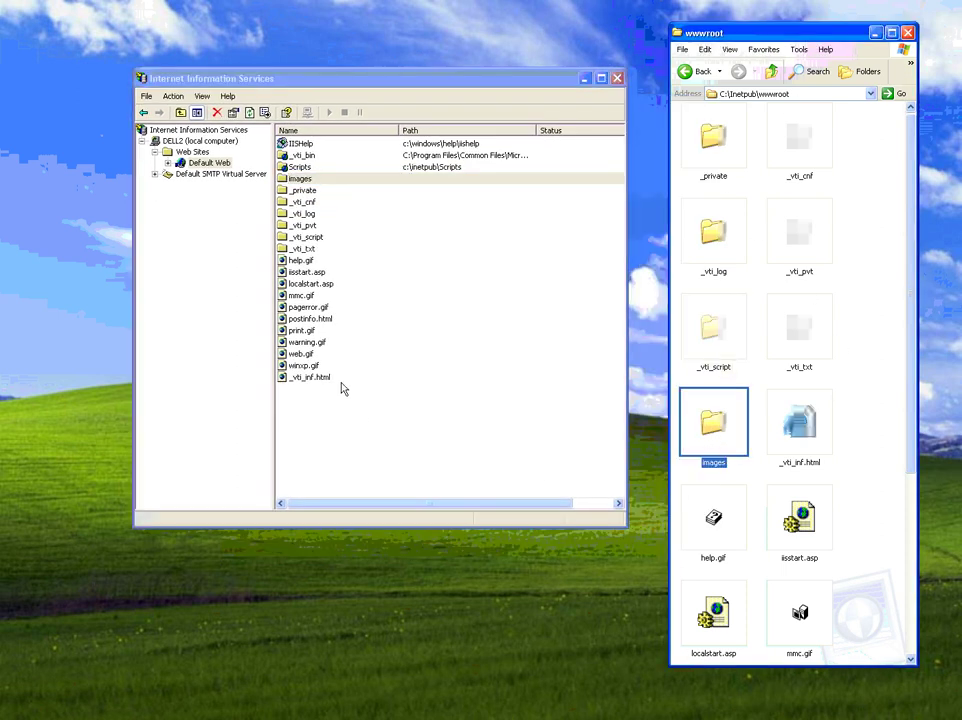
{"action": "left_click", "coordinate": [320, 272]}
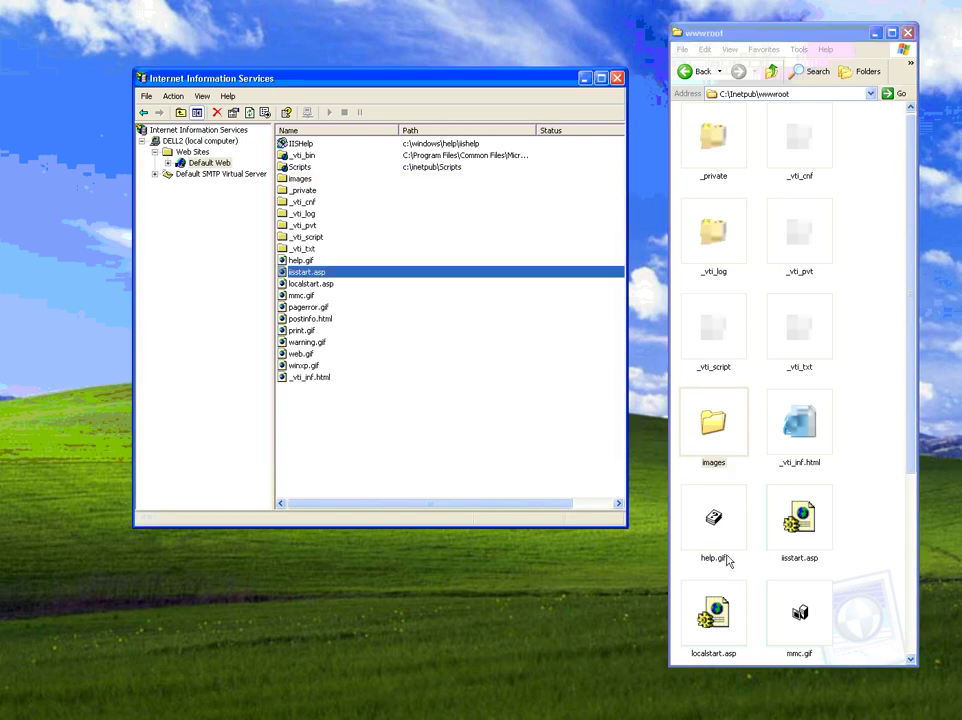
{"action": "left_click", "coordinate": [799, 518]}
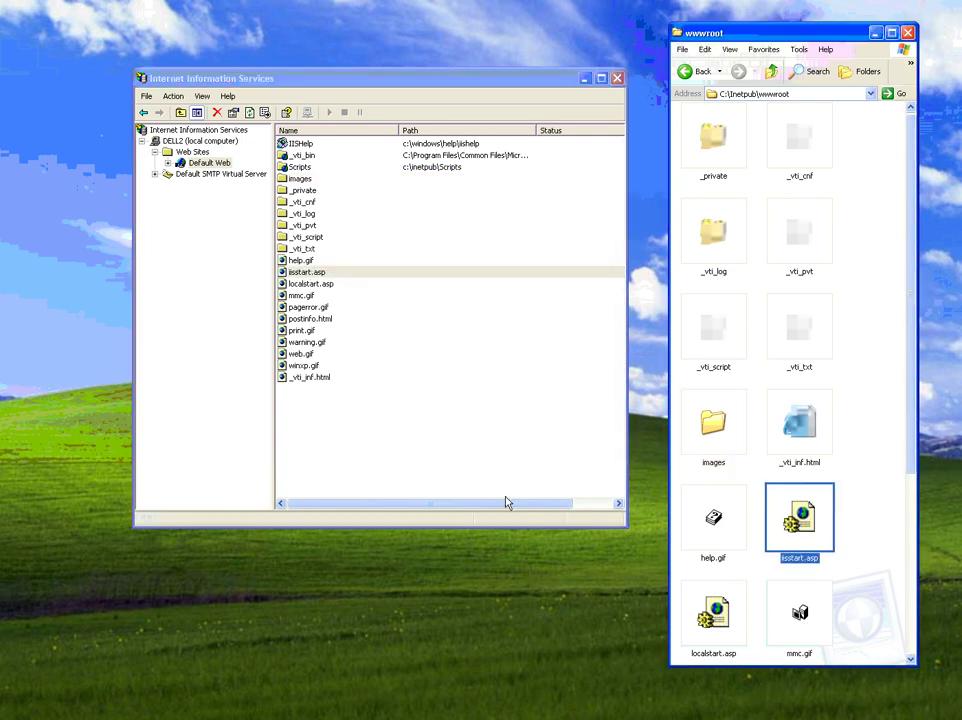
{"action": "left_click", "coordinate": [420, 284]}
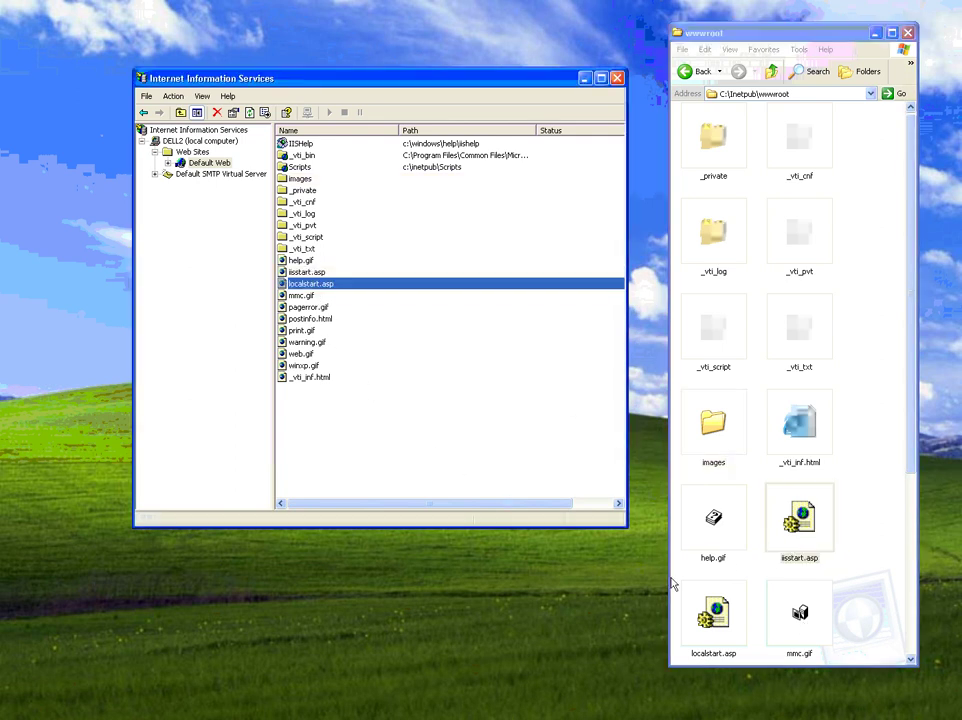
{"action": "left_click", "coordinate": [714, 615]}
Compare warning.gif, print.gif and web.gif in the wwwroot folder against the IIS list
{"action": "scroll", "coordinate": [910, 516], "scroll_direction": "down", "scroll_amount": 5}
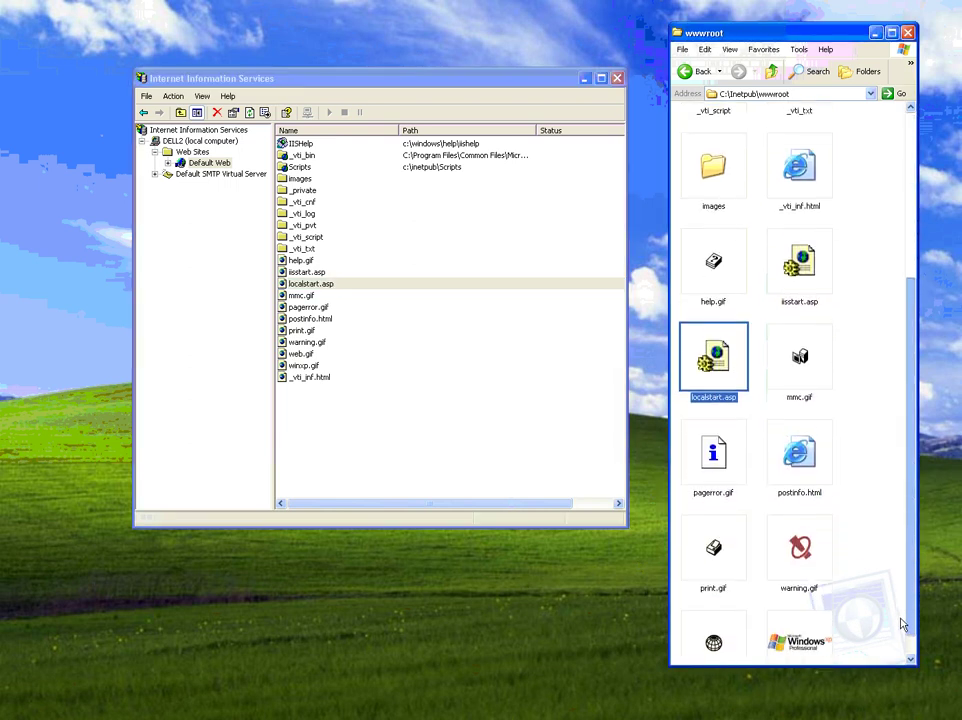
{"action": "scroll", "coordinate": [900, 635], "scroll_direction": "down", "scroll_amount": 1}
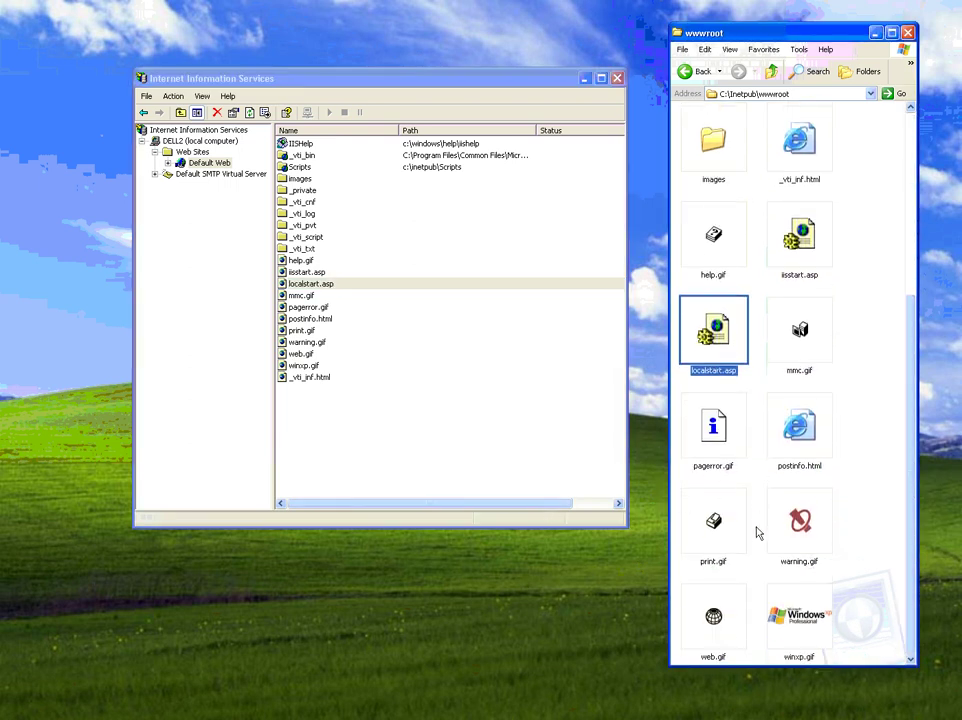
{"action": "left_click", "coordinate": [800, 533]}
{"action": "left_click", "coordinate": [722, 540]}
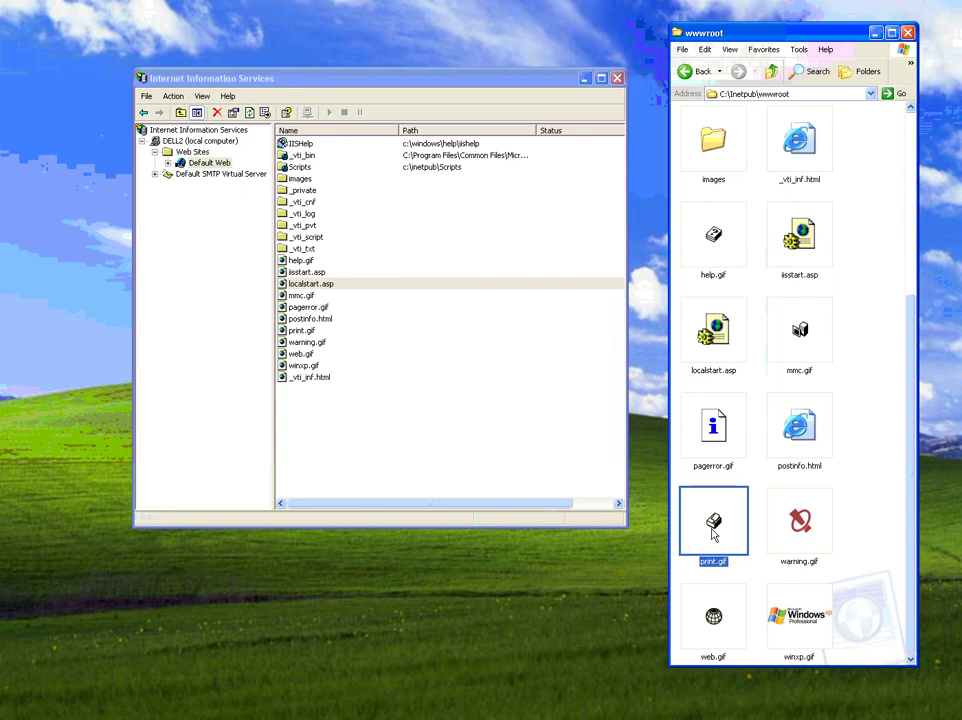
{"action": "left_click", "coordinate": [716, 630]}
{"action": "left_click", "coordinate": [313, 343]}
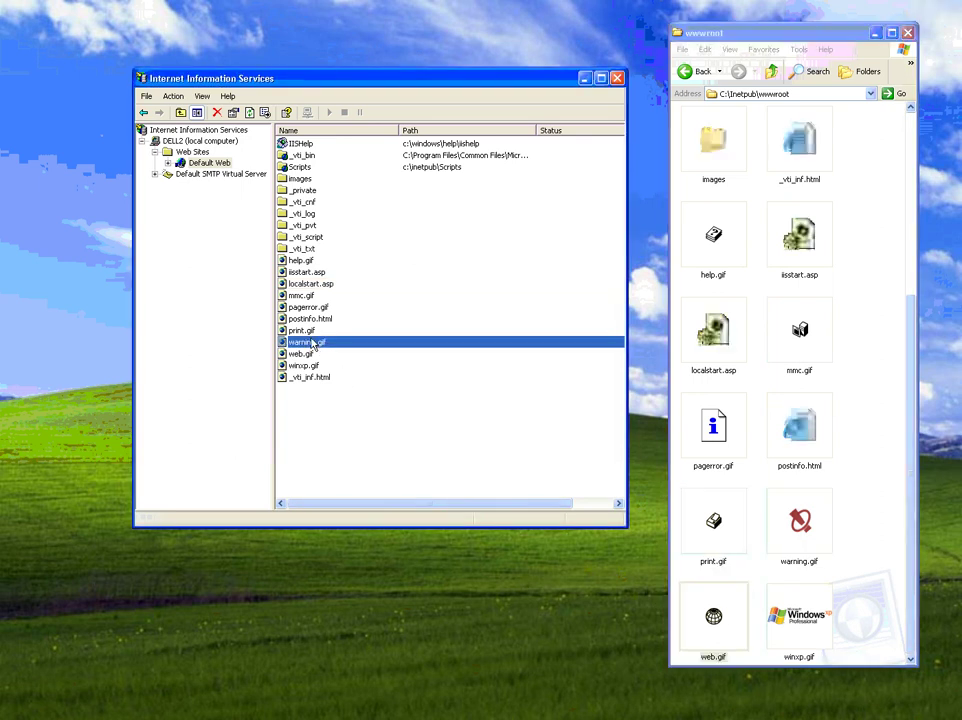
{"action": "left_click", "coordinate": [305, 331]}
{"action": "left_click", "coordinate": [304, 355]}
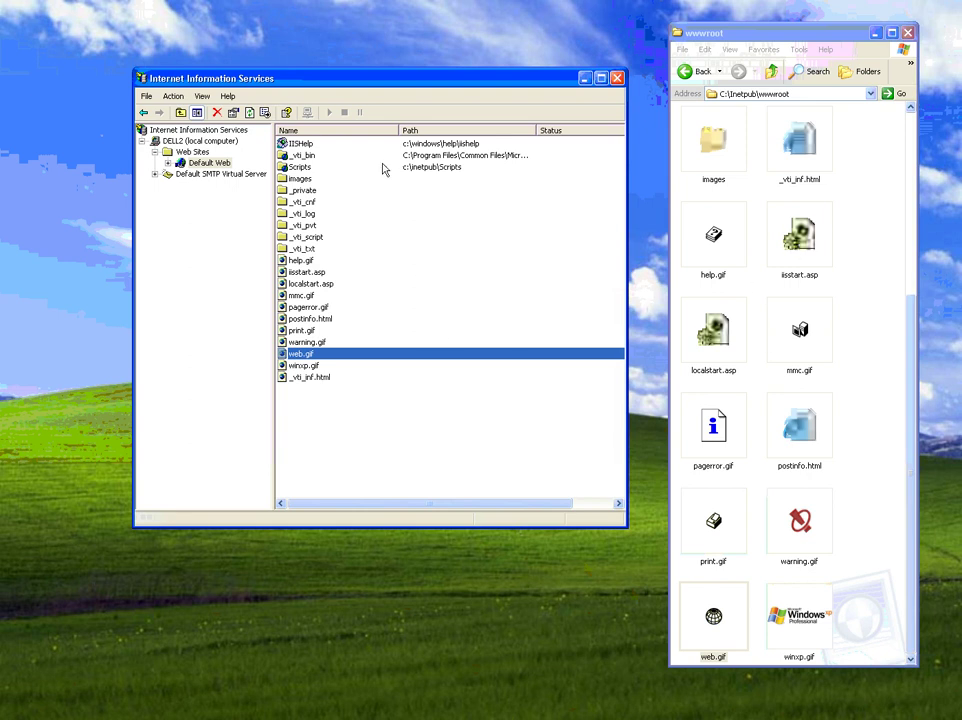
Select Default Web in IIS and bring the C:\Inetpub\wwwroot folder window forward
{"action": "left_click", "coordinate": [205, 165]}
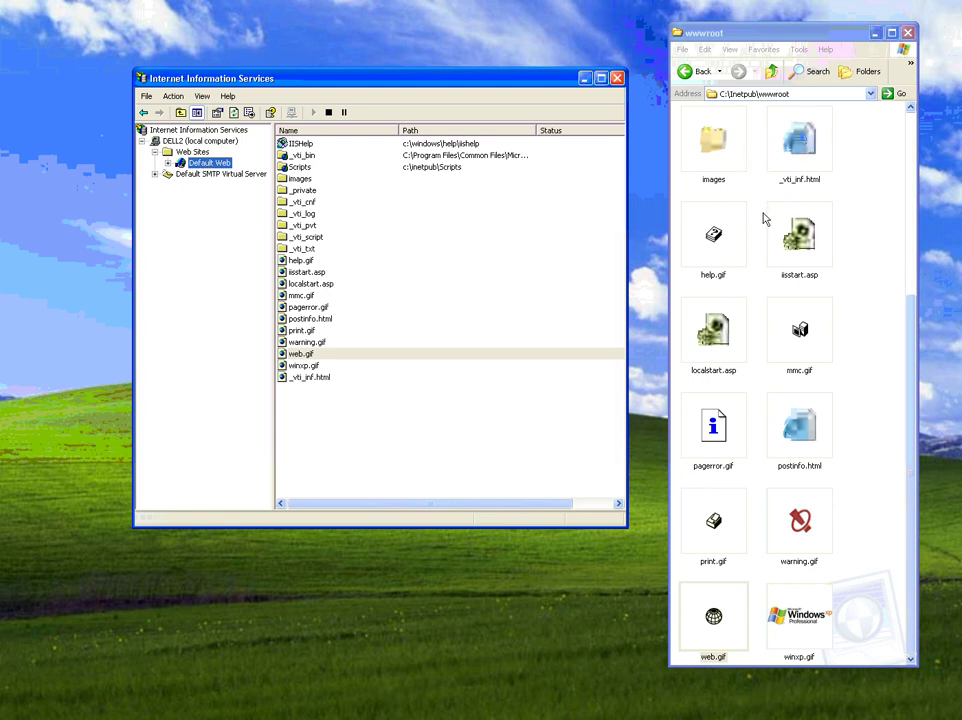
{"action": "left_click", "coordinate": [797, 94]}
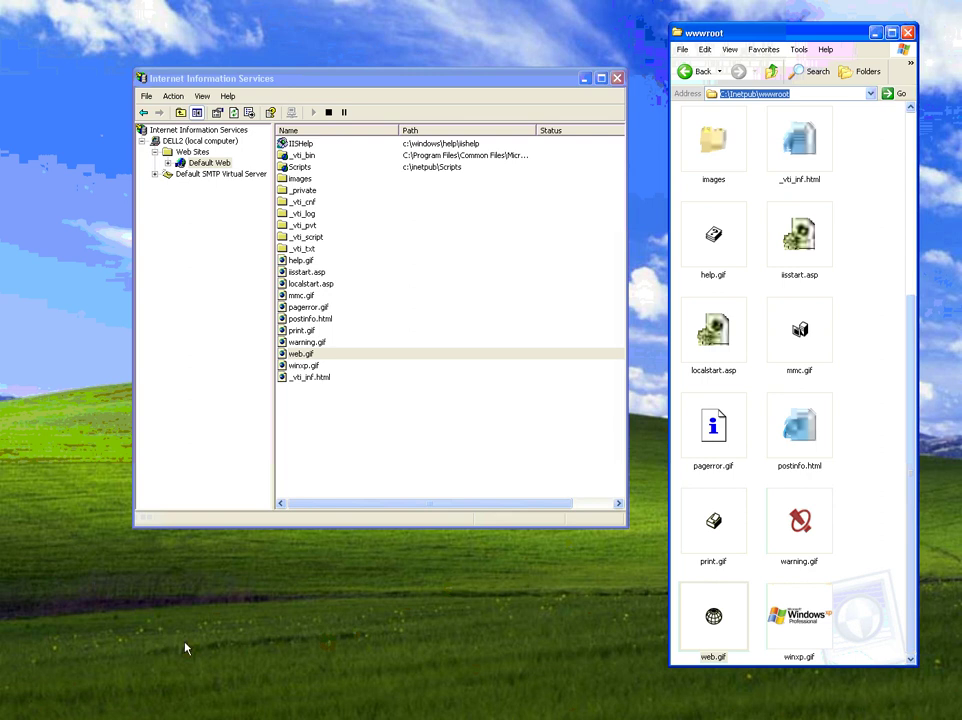
{"action": "mouse_move", "coordinate": [118, 713]}
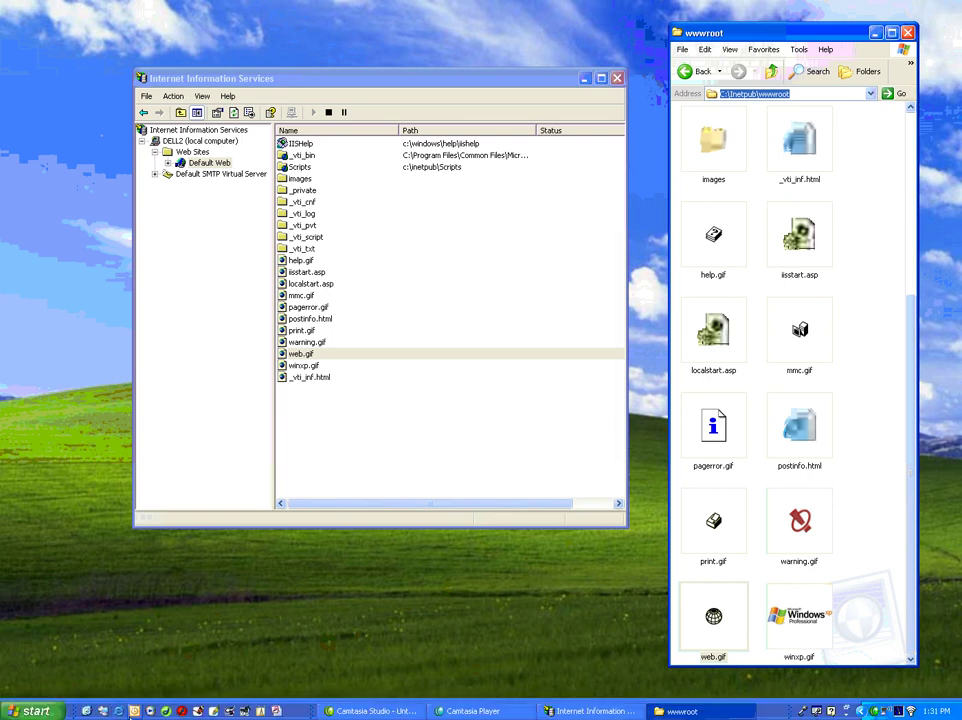
Start Internet Explorer and load localhost, bringing up localstart.asp and the IIS 5.1 Documentation
{"action": "left_click", "coordinate": [118, 713]}
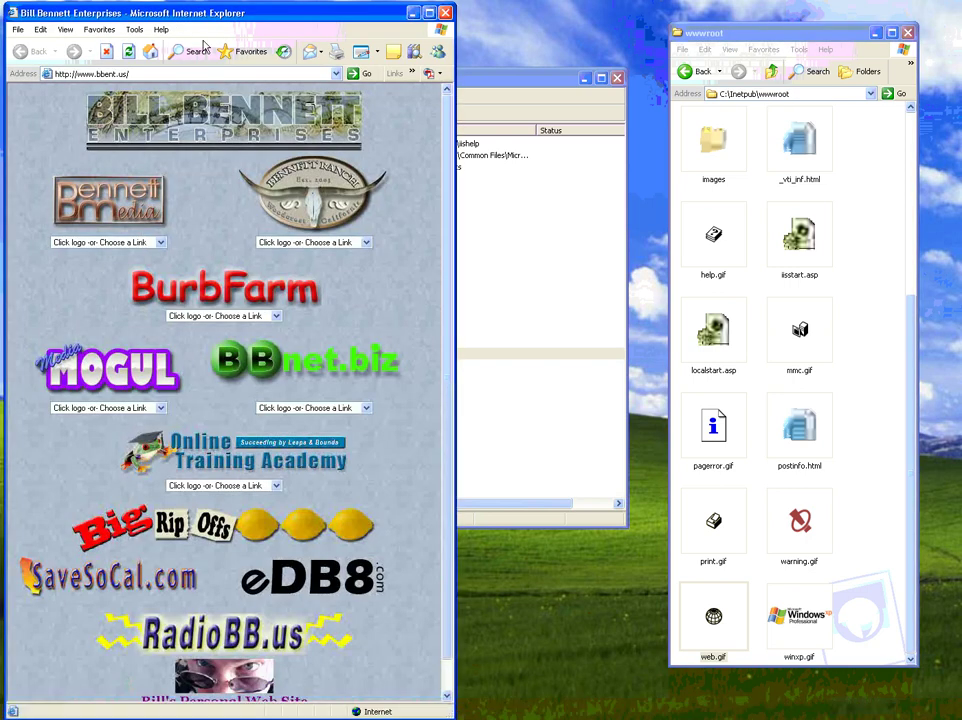
{"action": "left_click", "coordinate": [150, 76]}
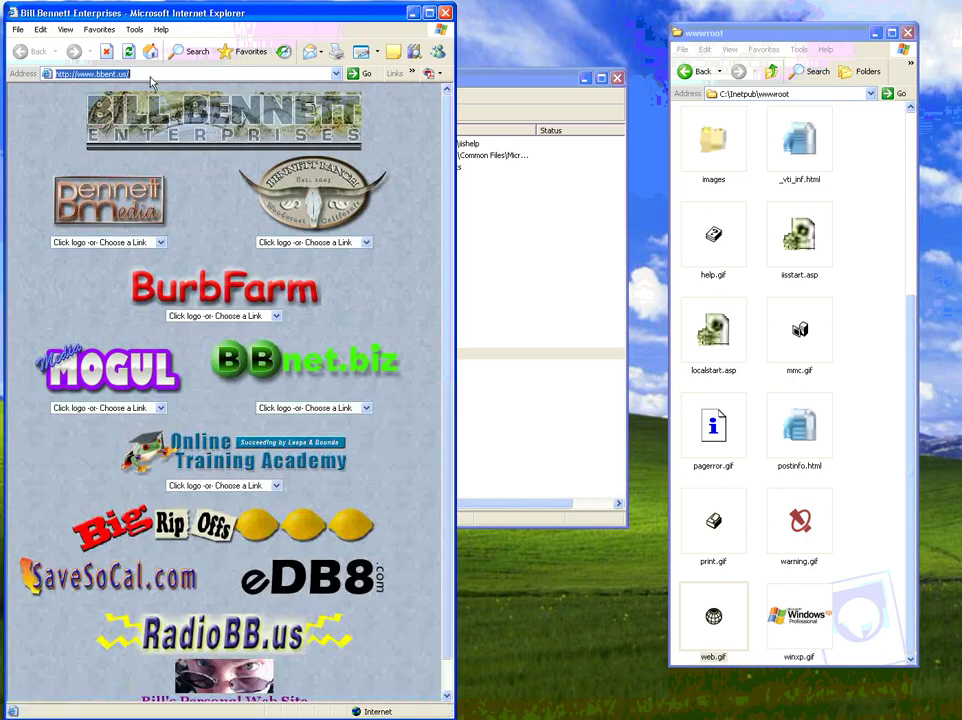
{"action": "type", "text": "localhost/"}
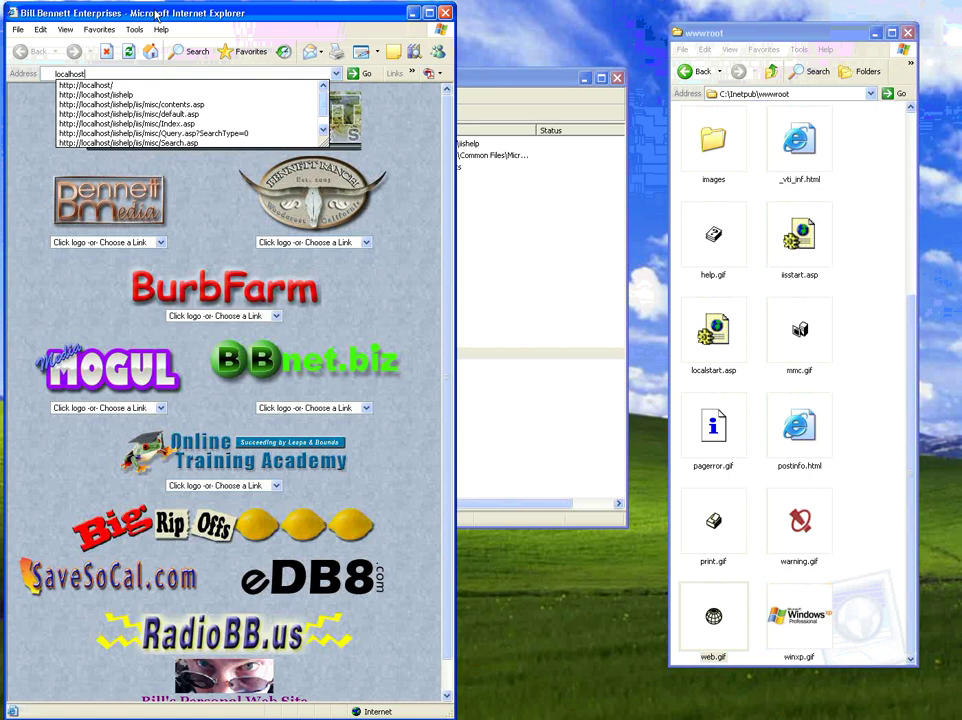
{"action": "left_click", "coordinate": [157, 14]}
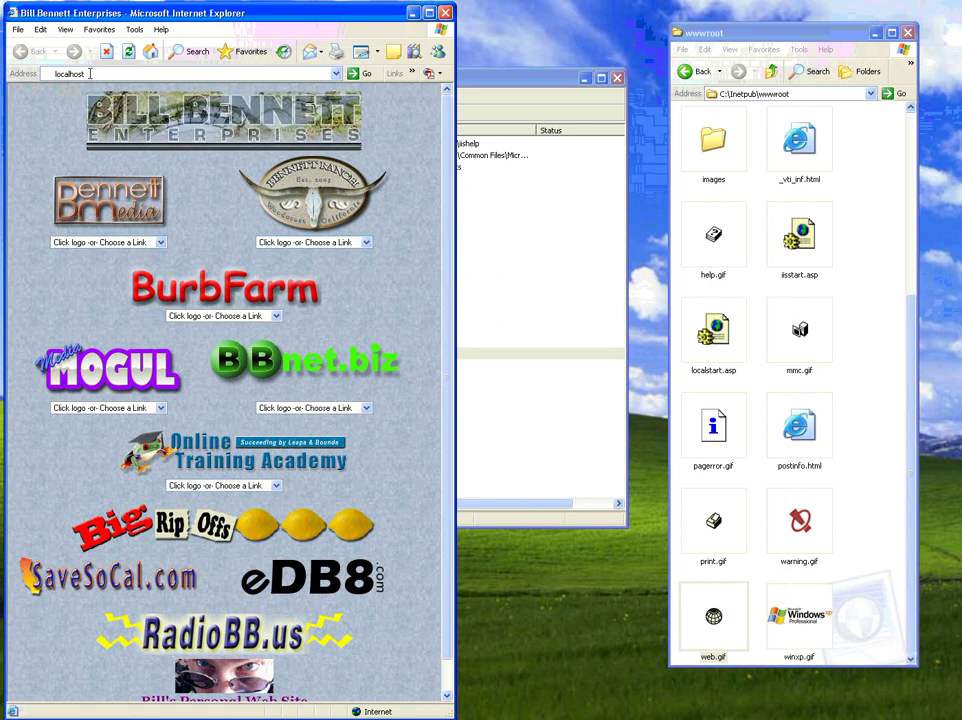
{"action": "key", "text": "Return"}
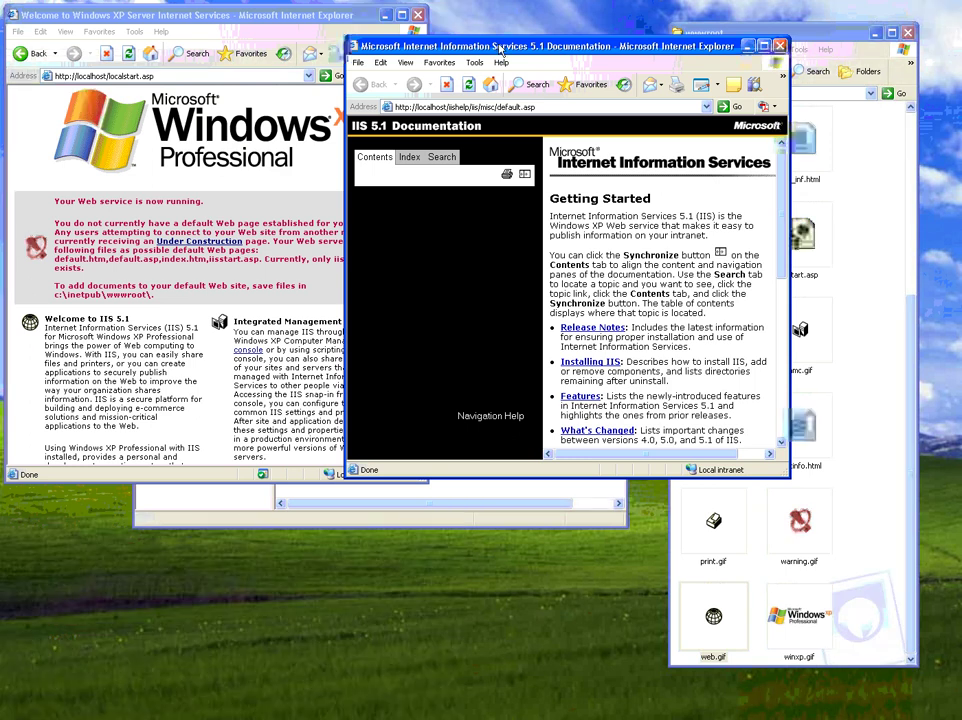
Move the IIS 5.1 Documentation window to the lower middle and scroll the wwwroot folder to the top
{"action": "left_click_drag", "start_coordinate": [500, 47], "coordinate": [608, 25]}
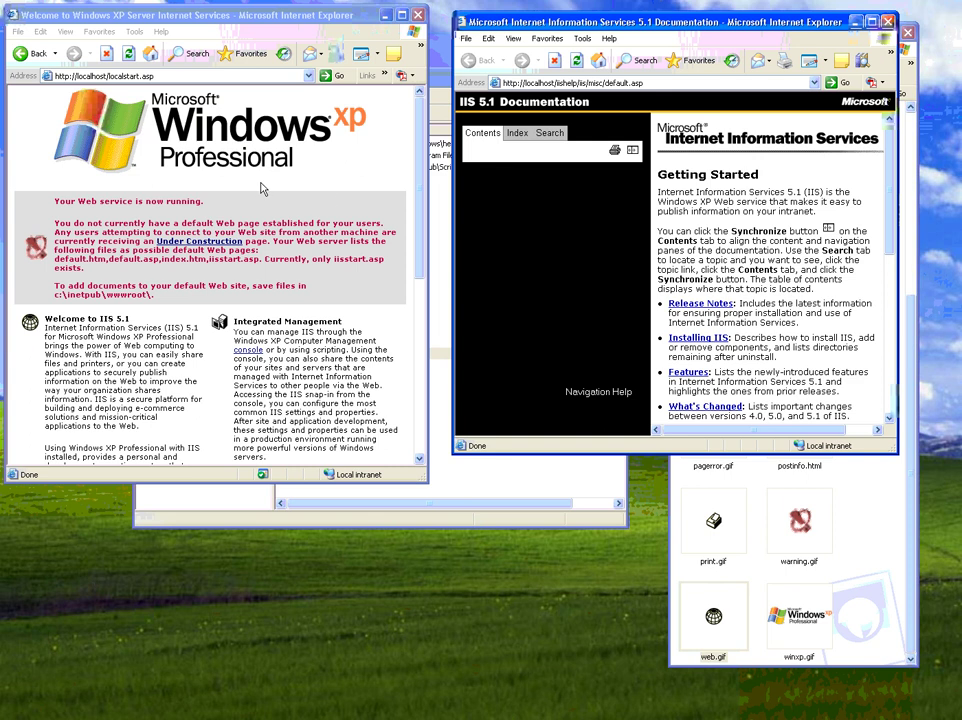
{"action": "left_click", "coordinate": [120, 76]}
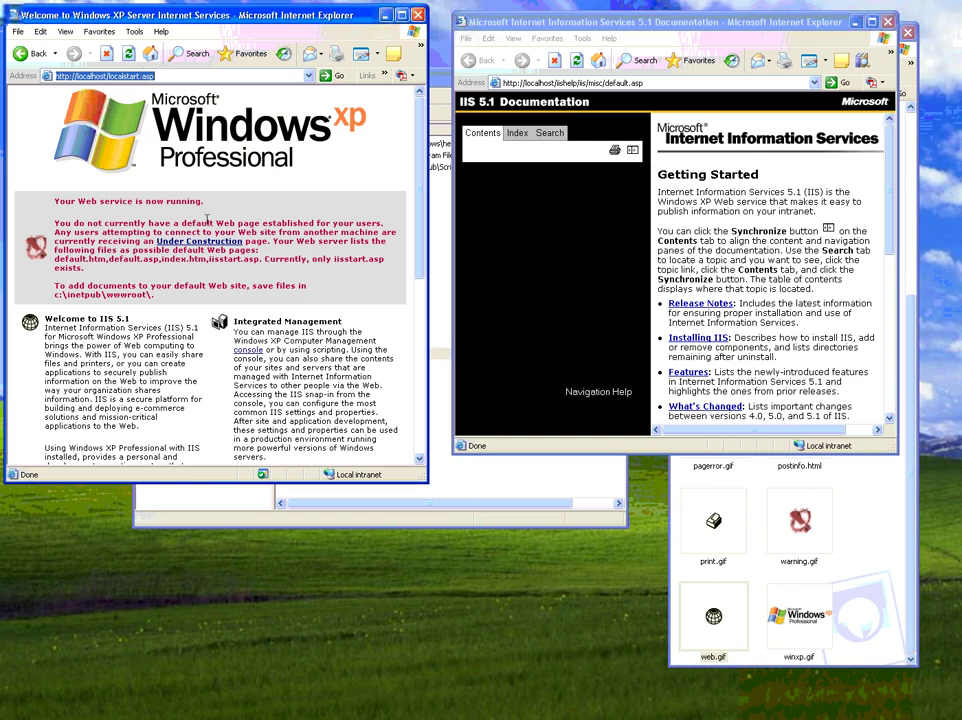
{"action": "left_click", "coordinate": [560, 84]}
{"action": "left_click_drag", "start_coordinate": [597, 25], "coordinate": [307, 297]}
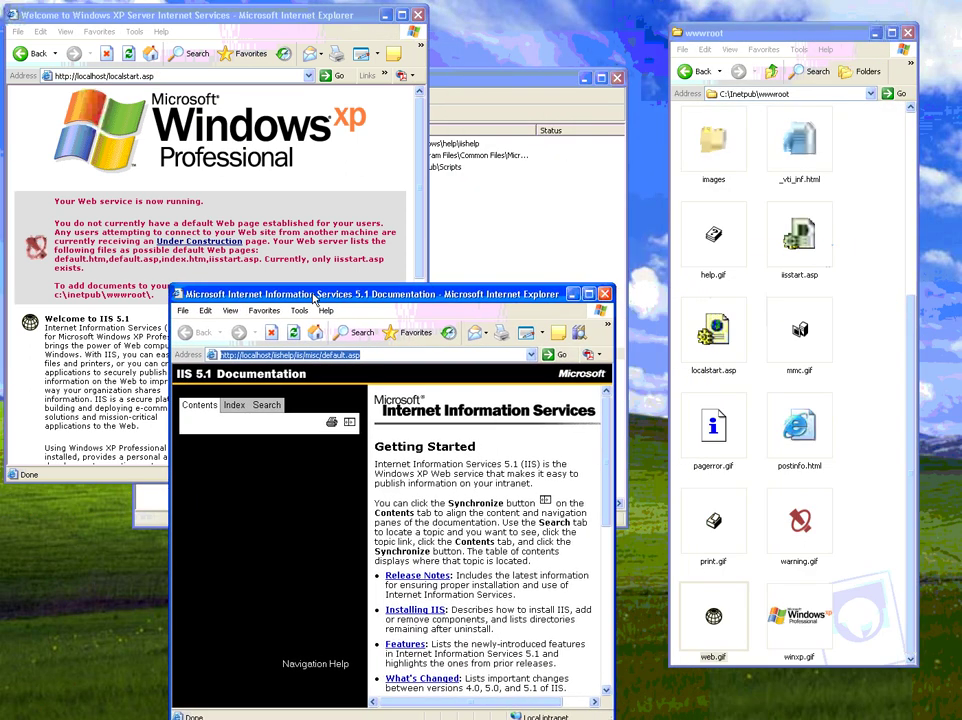
{"action": "left_click_drag", "start_coordinate": [912, 313], "coordinate": [912, 123]}
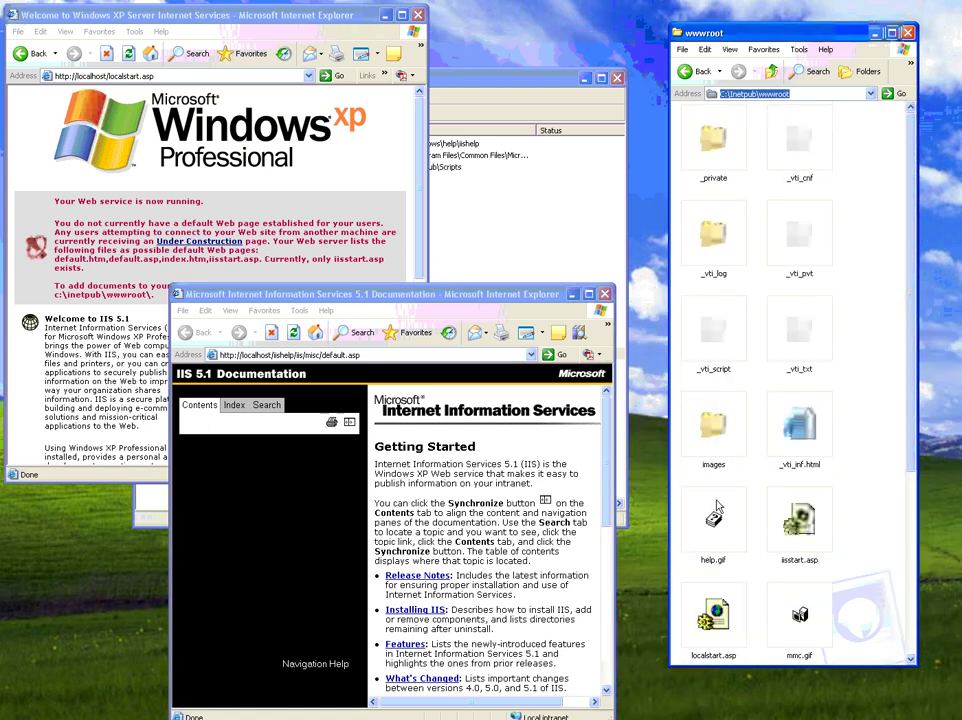
Move IIS Manager to the top right, select IISHelp and mark iishelp in the documentation URL
{"action": "left_click", "coordinate": [490, 80]}
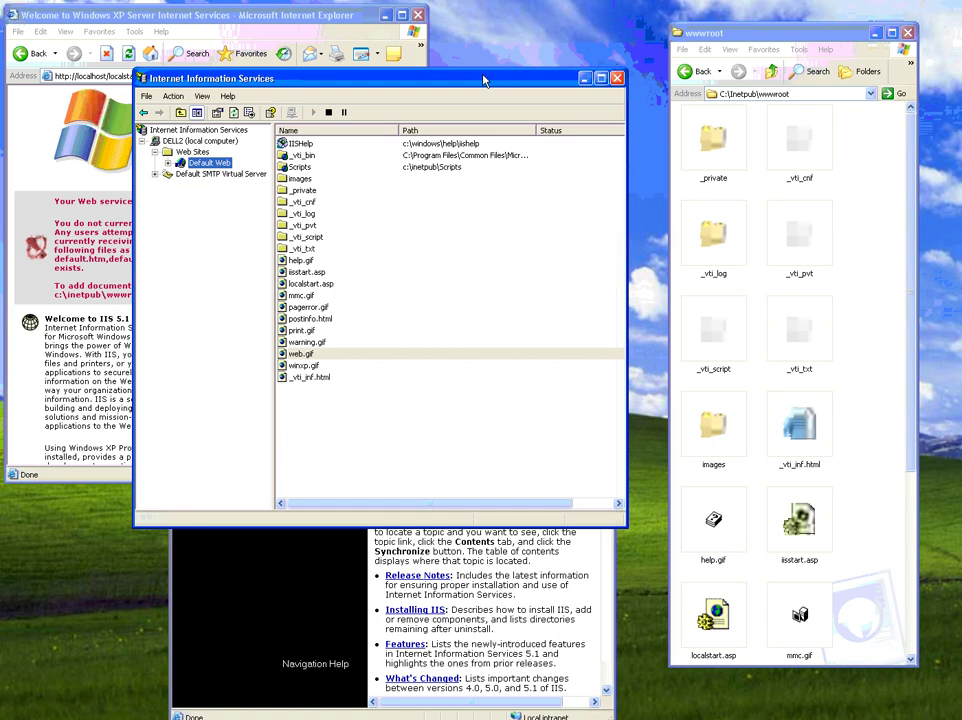
{"action": "left_click_drag", "start_coordinate": [444, 82], "coordinate": [775, 13]}
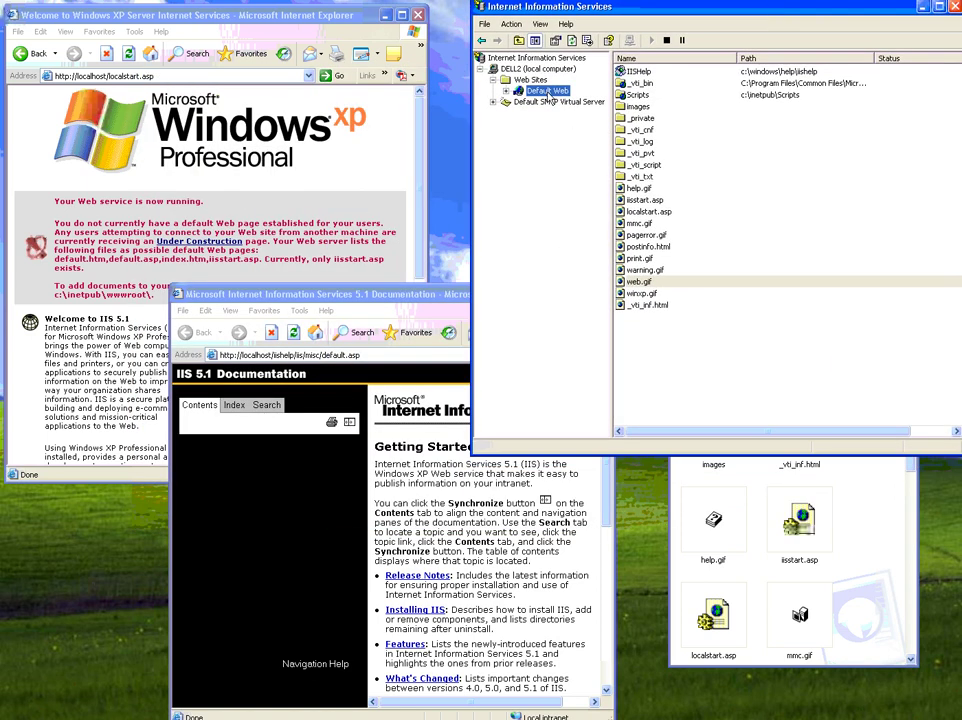
{"action": "left_click", "coordinate": [630, 74]}
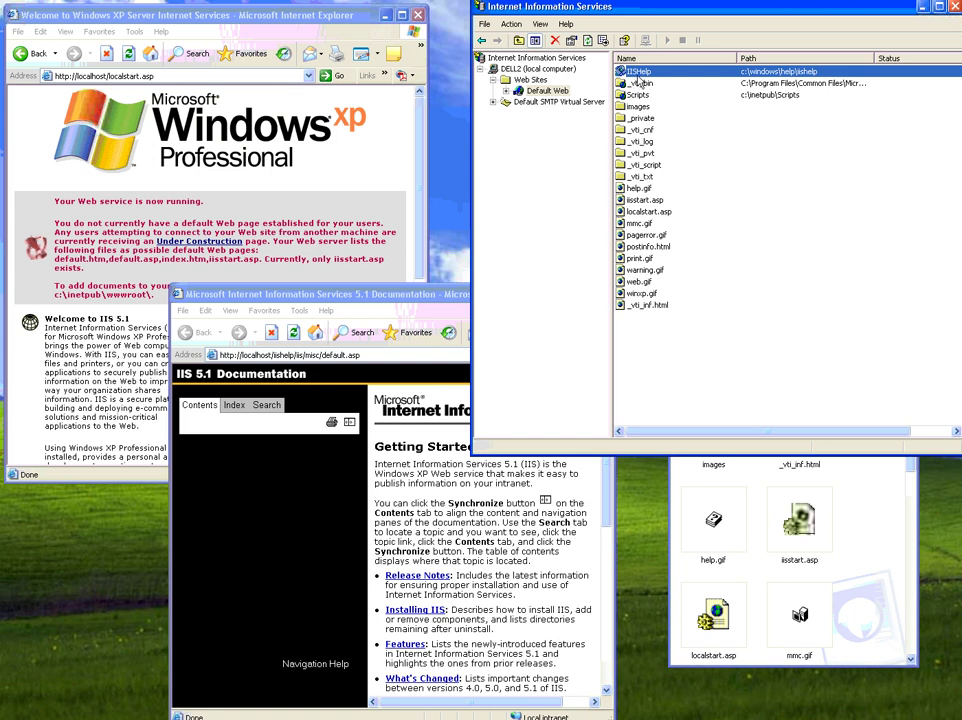
{"action": "left_click_drag", "start_coordinate": [320, 294], "coordinate": [191, 215]}
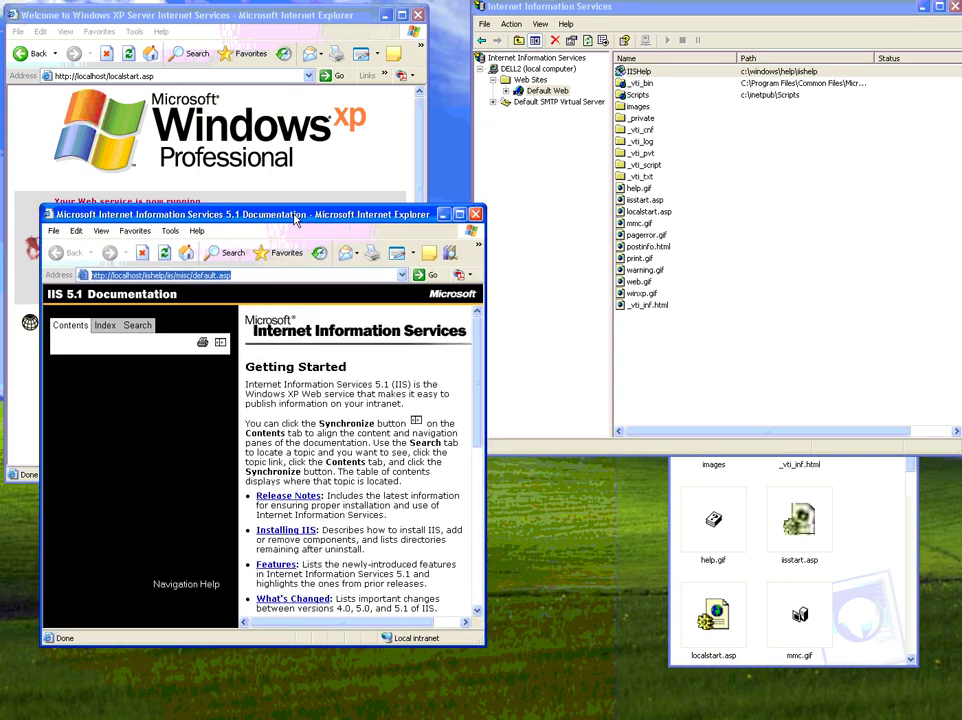
{"action": "left_click", "coordinate": [146, 275]}
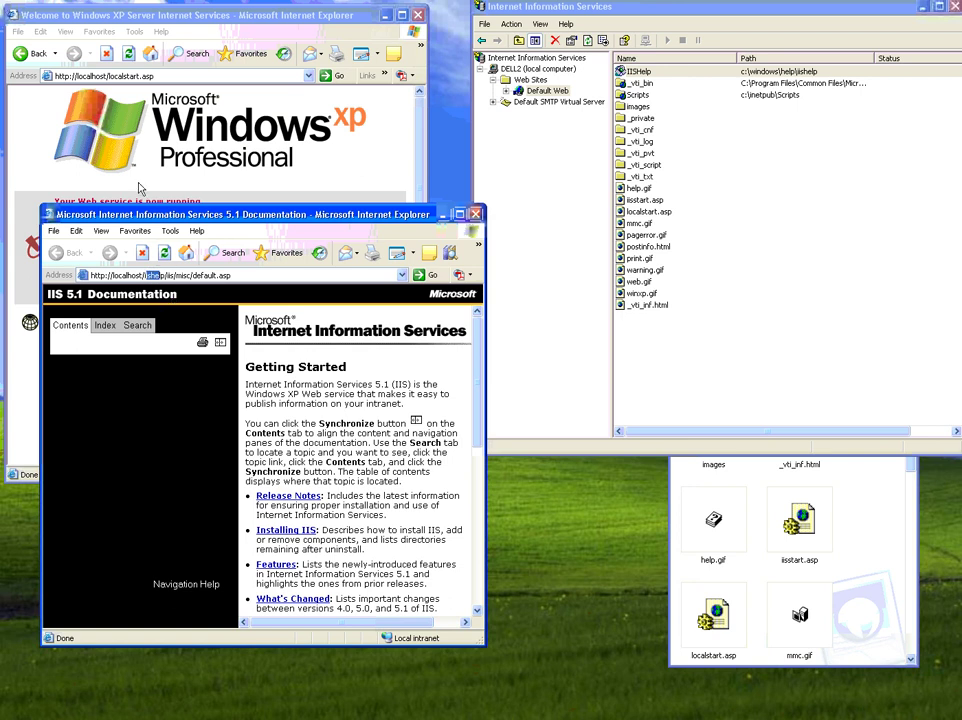
Highlight localstart in the welcome page address and reposition the documentation window
{"action": "left_click", "coordinate": [111, 78]}
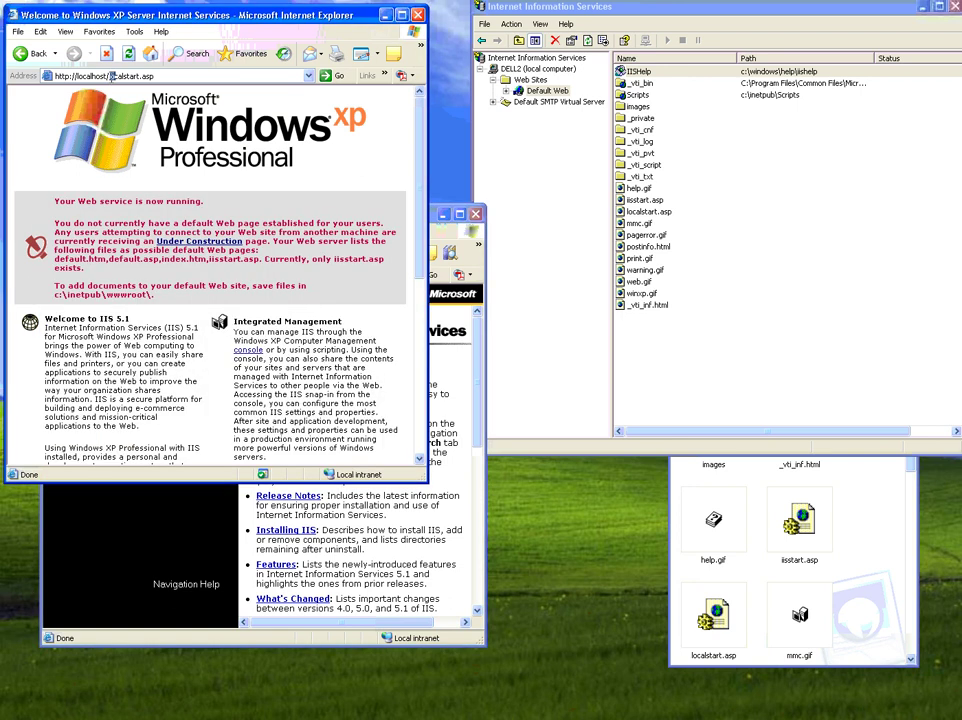
{"action": "double_click", "coordinate": [111, 76]}
{"action": "left_click", "coordinate": [445, 214]}
{"action": "left_click_drag", "start_coordinate": [374, 220], "coordinate": [770, 256]}
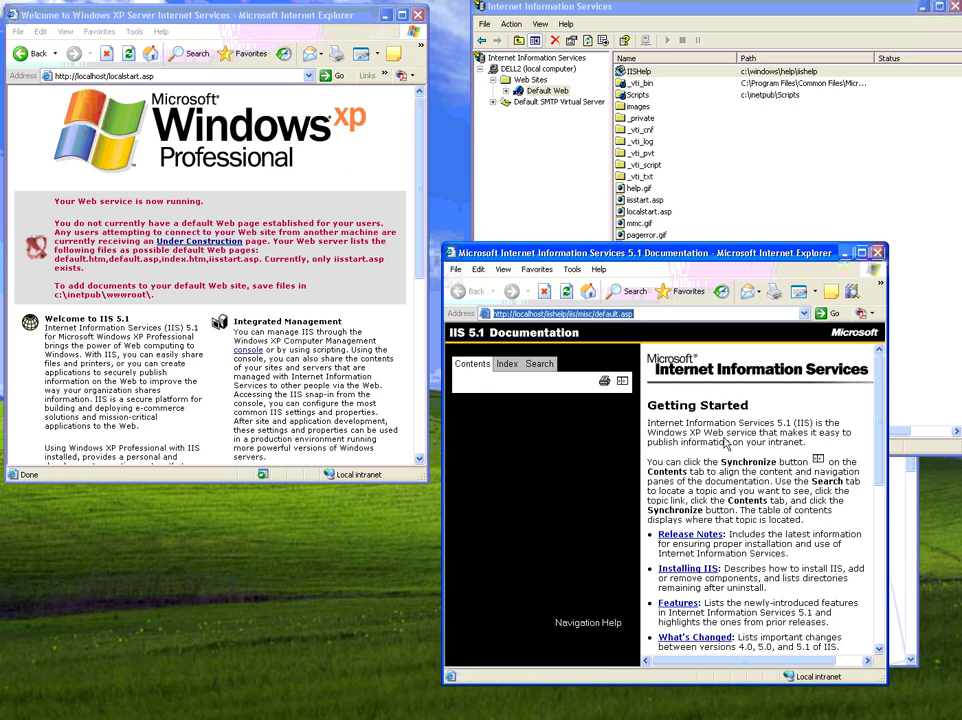
{"action": "left_click_drag", "start_coordinate": [728, 258], "coordinate": [368, 184]}
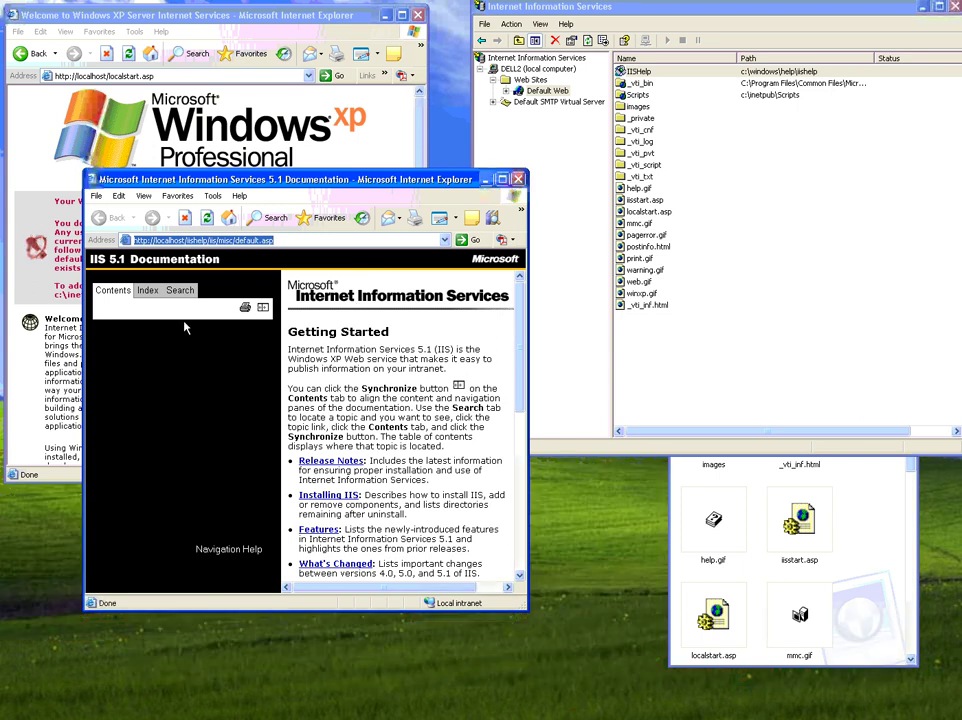
Open the documentation's search pane and place the caret in the Search for box
{"action": "left_click", "coordinate": [180, 290]}
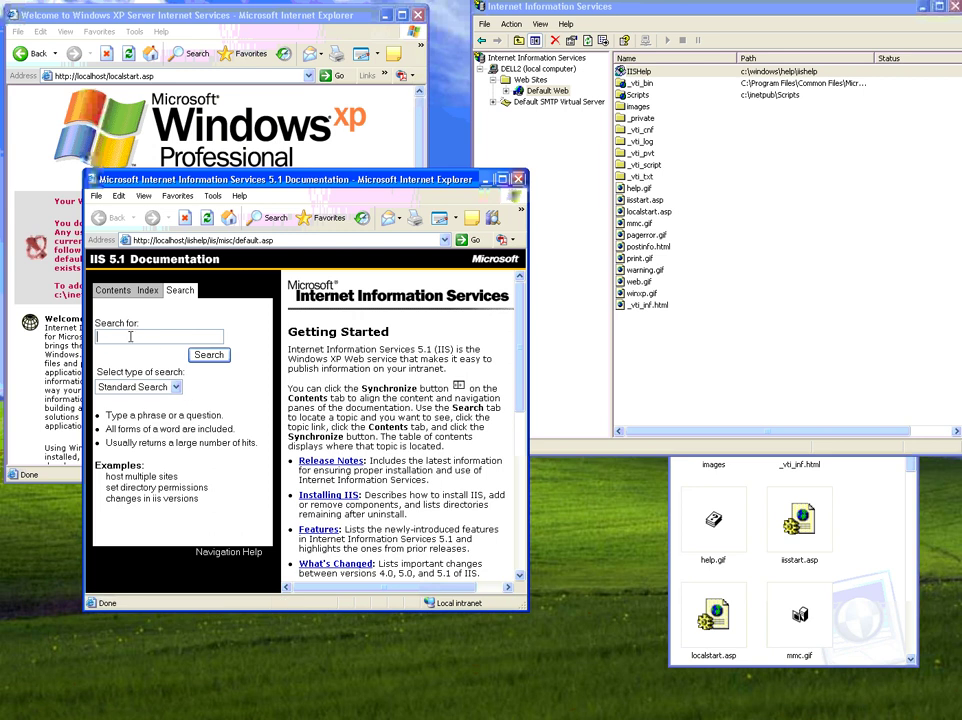
{"action": "double_click", "coordinate": [140, 336]}
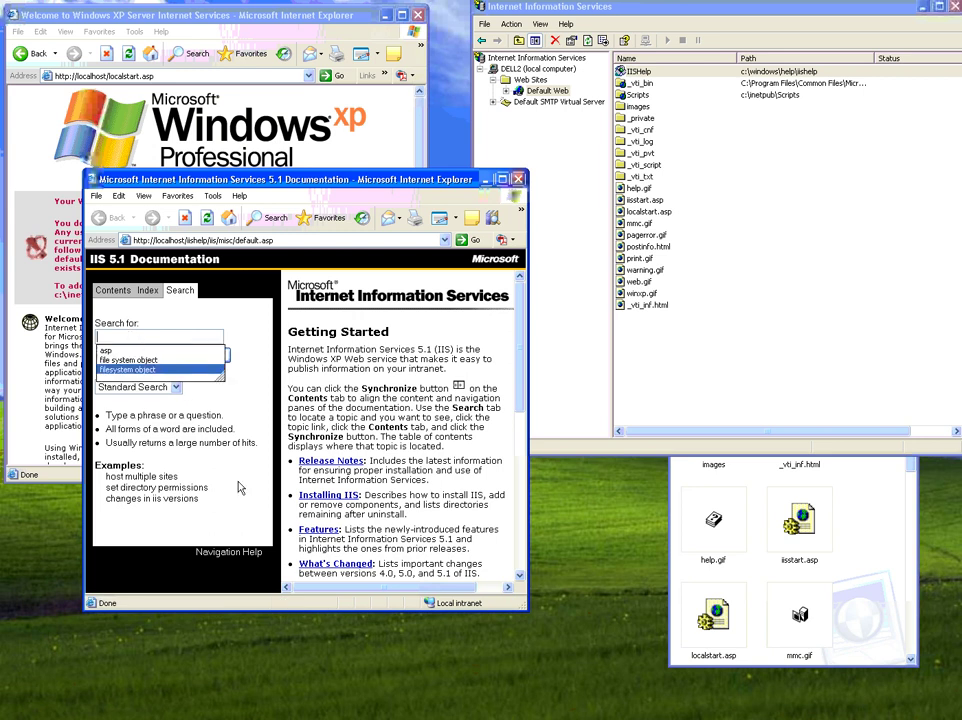
{"action": "left_click", "coordinate": [251, 352]}
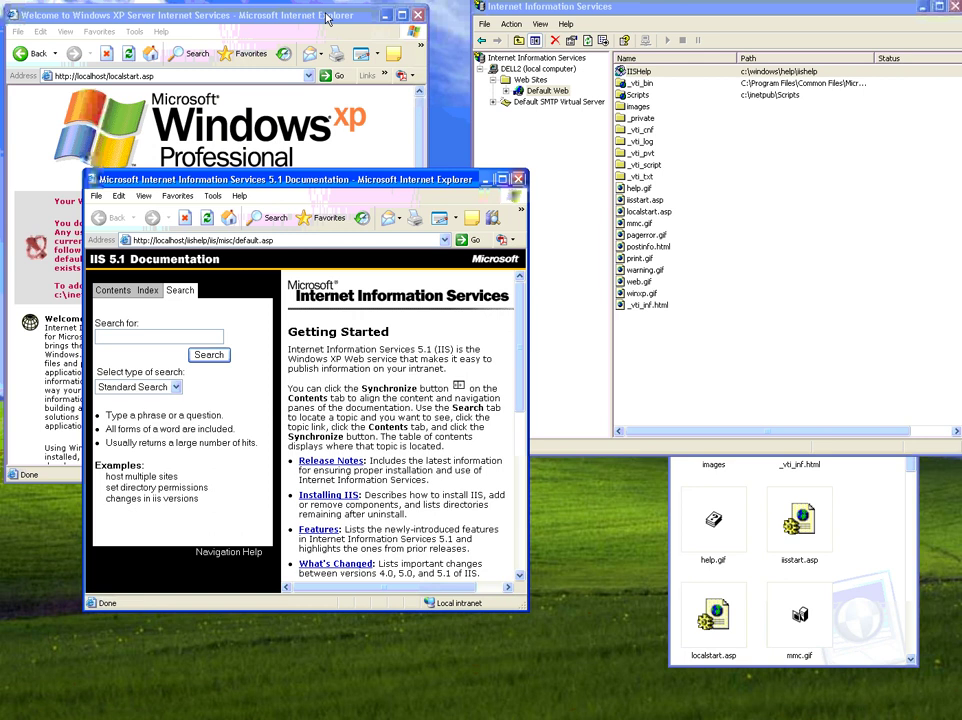
Scroll through the localstart.asp welcome page, then select Default Web in the IIS console
{"action": "left_click", "coordinate": [327, 17]}
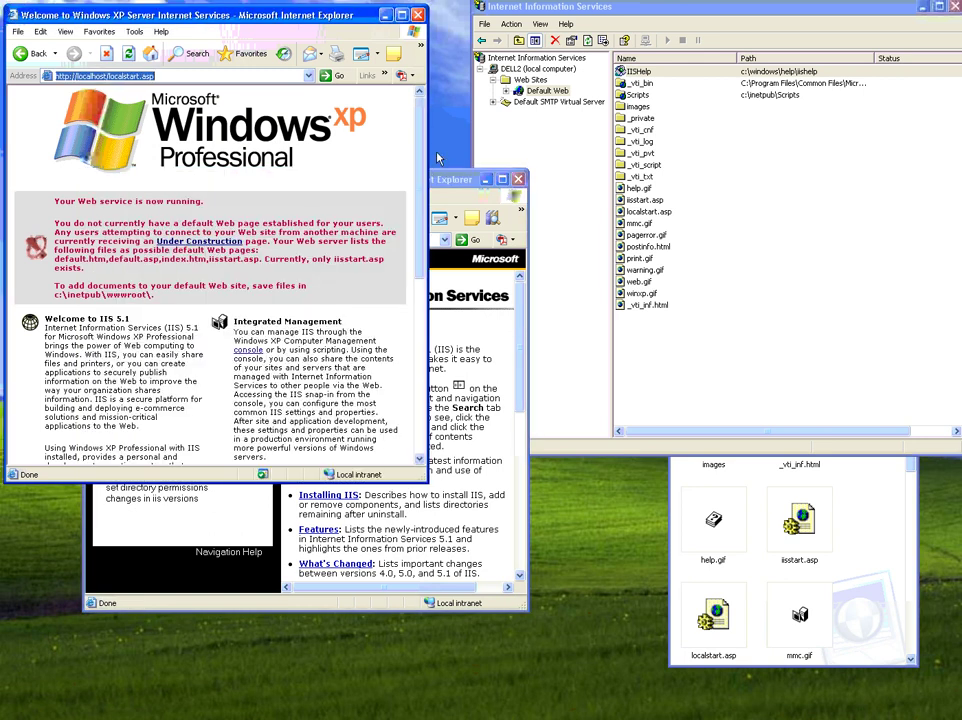
{"action": "scroll", "coordinate": [437, 158], "scroll_direction": "down", "scroll_amount": 5}
{"action": "scroll", "coordinate": [437, 158], "scroll_direction": "up", "scroll_amount": 4}
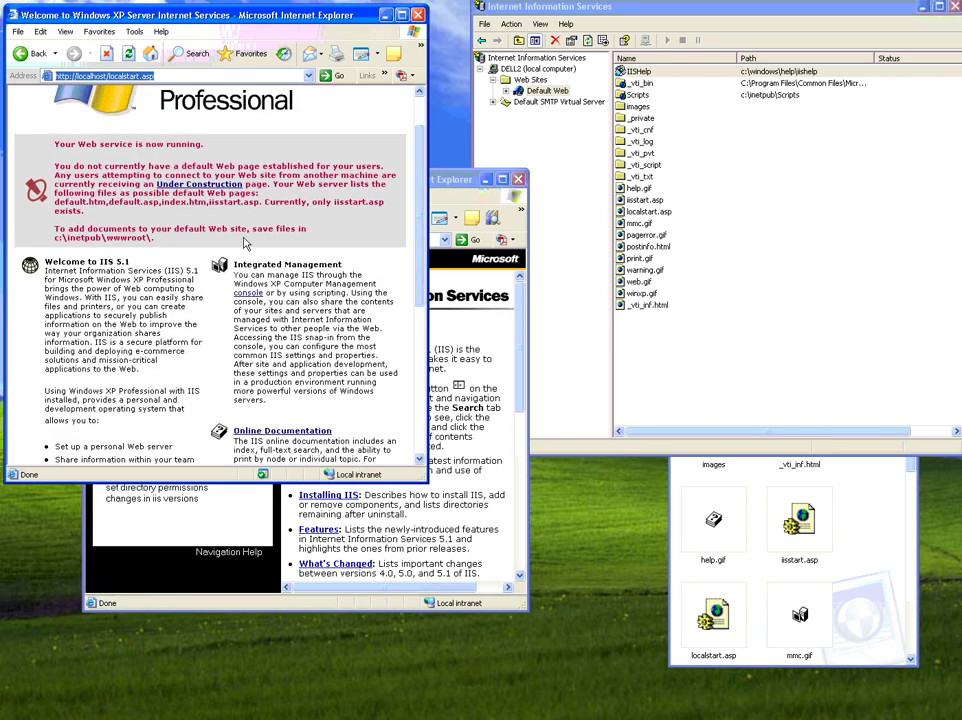
{"action": "key", "text": "Tab"}
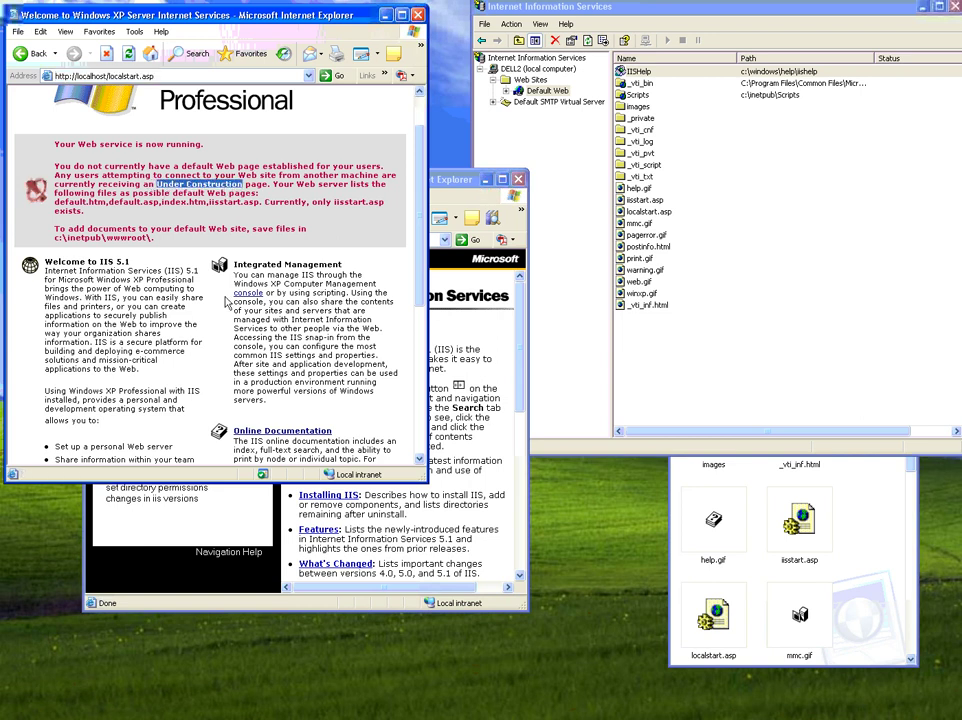
{"action": "scroll", "coordinate": [412, 368], "scroll_direction": "down", "scroll_amount": 5}
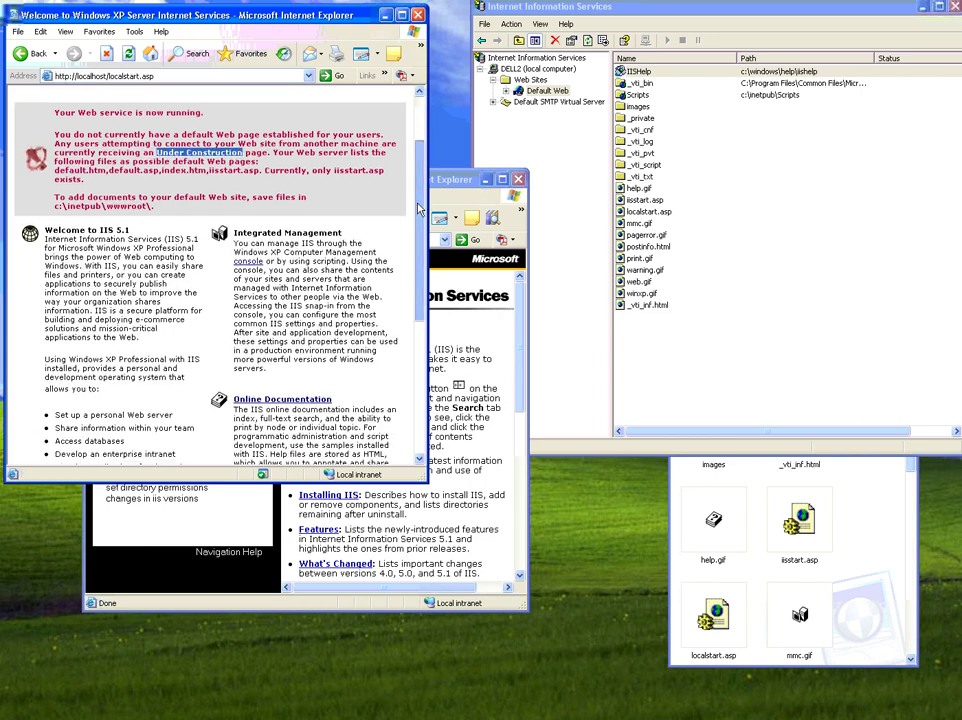
{"action": "scroll", "coordinate": [412, 368], "scroll_direction": "up", "scroll_amount": 5}
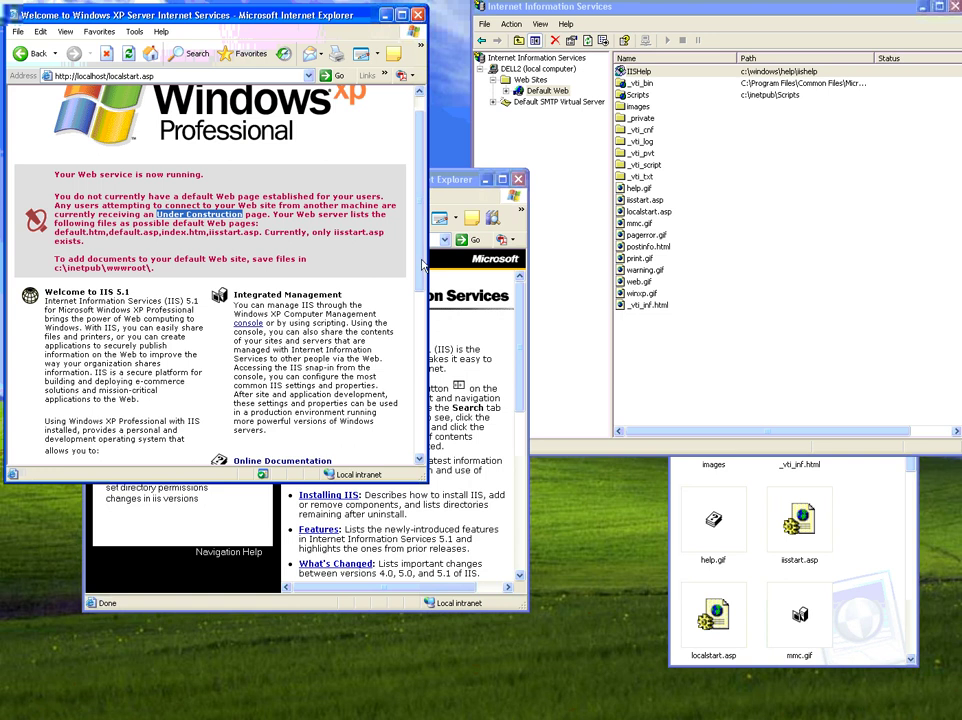
{"action": "left_click", "coordinate": [519, 92]}
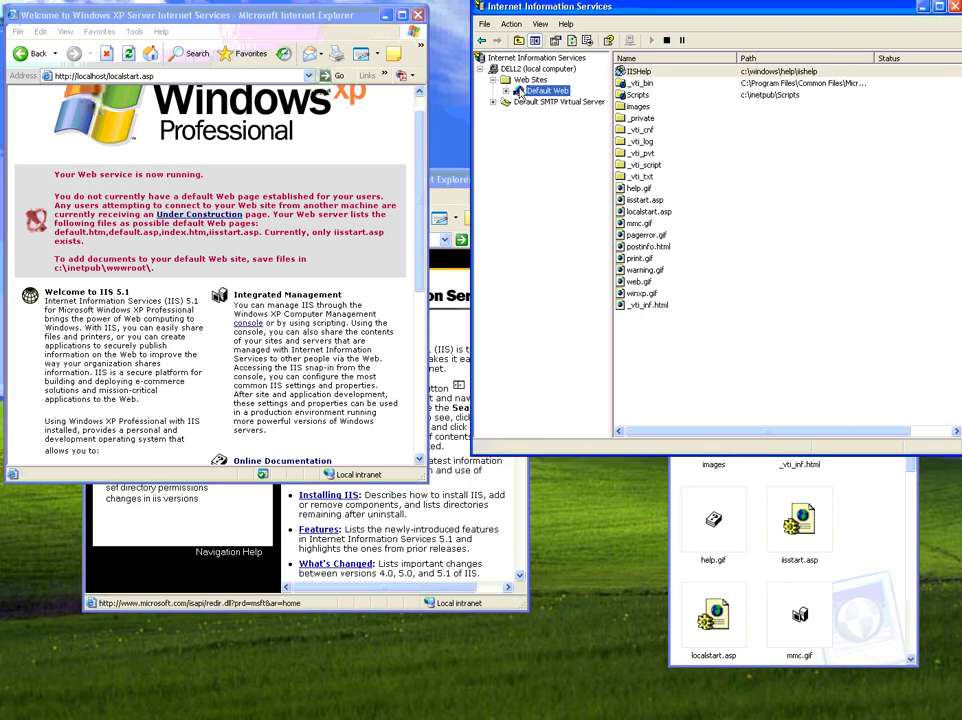
Open Default Web Properties and view its Home Directory and Documents tabs
{"action": "right_click", "coordinate": [519, 92]}
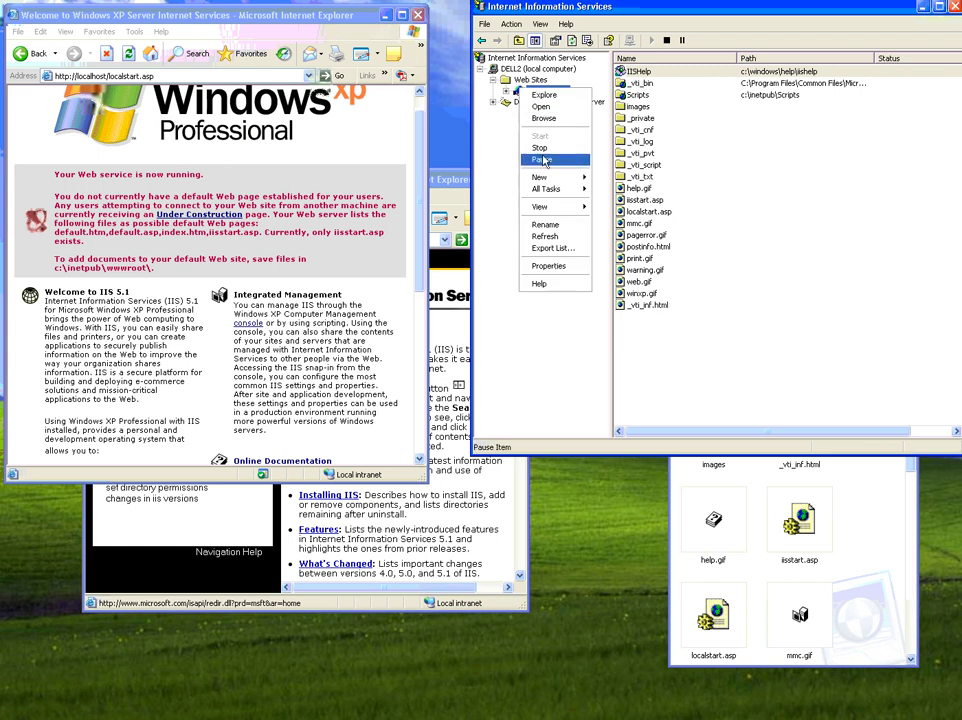
{"action": "left_click", "coordinate": [553, 266]}
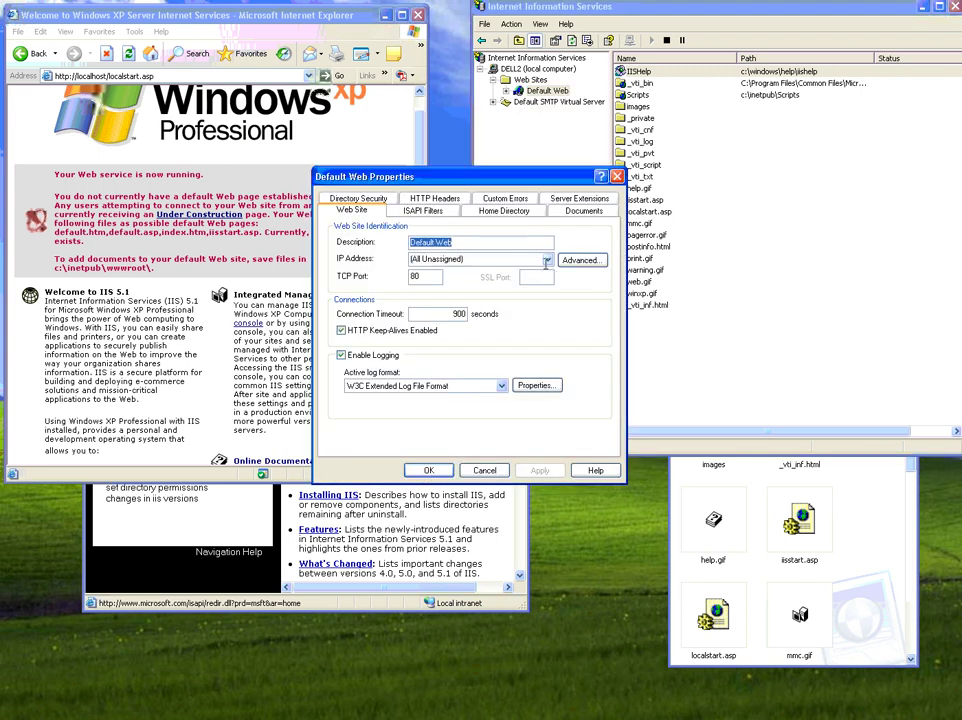
{"action": "left_click_drag", "start_coordinate": [505, 182], "coordinate": [638, 24]}
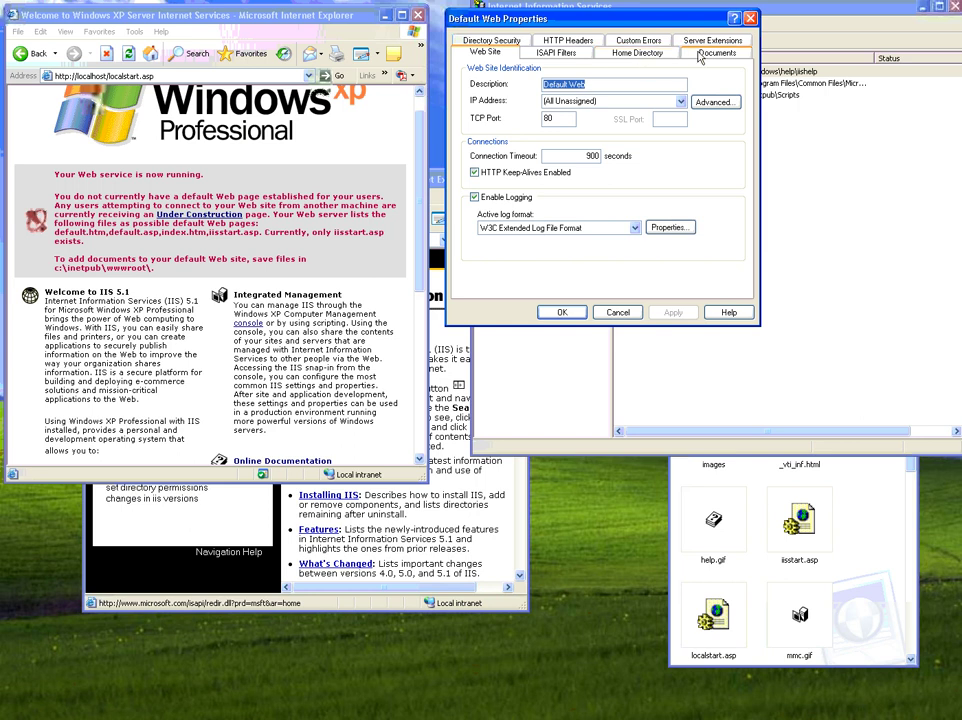
{"action": "left_click", "coordinate": [637, 52]}
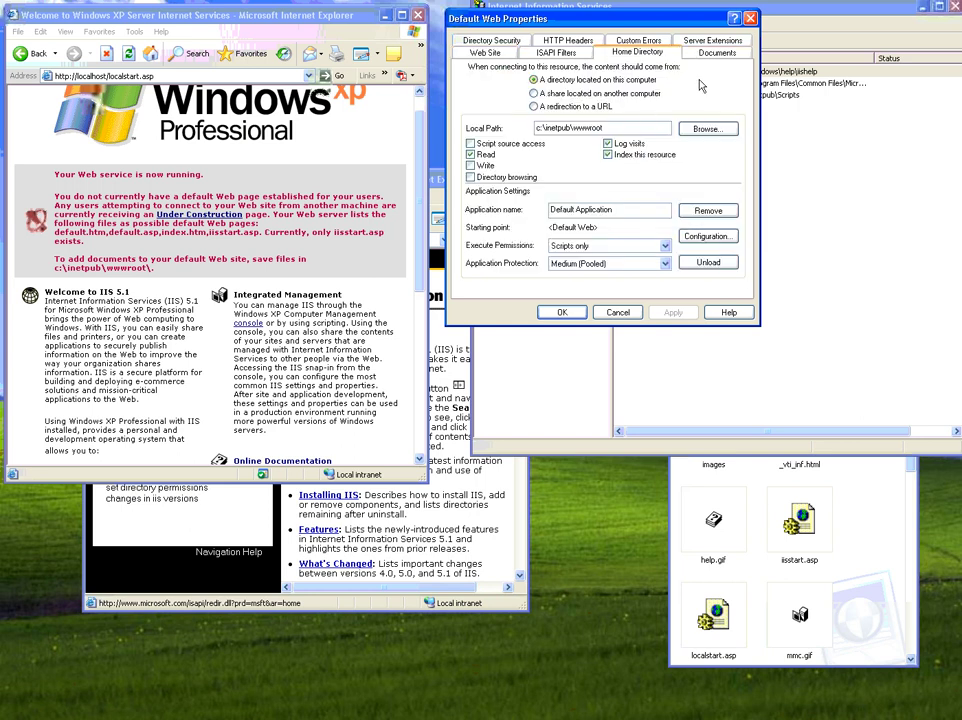
{"action": "left_click", "coordinate": [706, 54]}
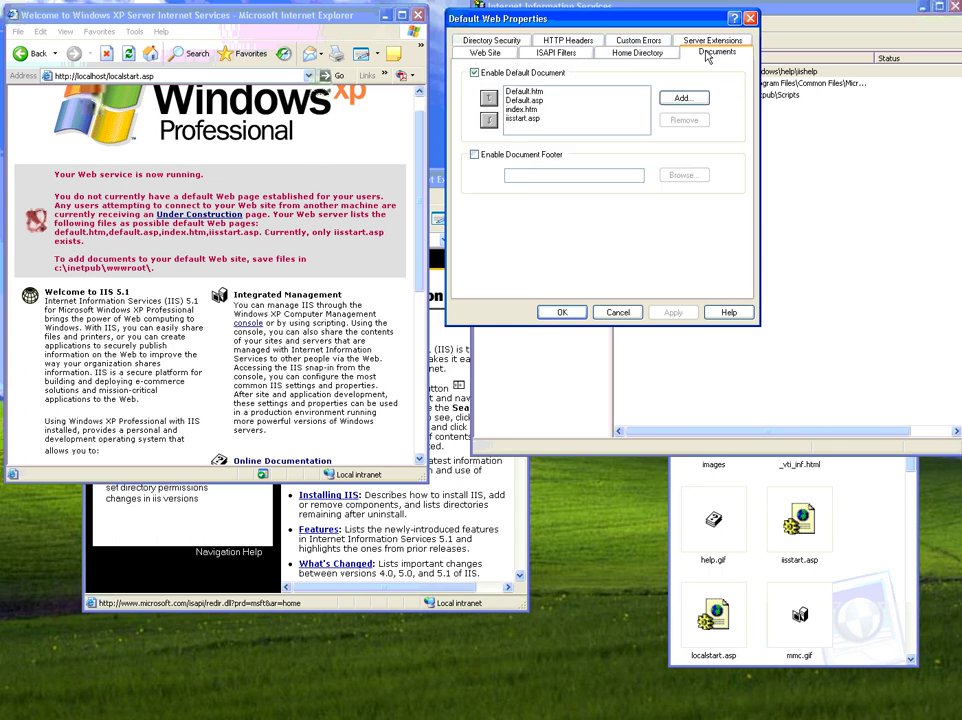
Step through the default documents Default.htm, Default.asp, index.htm and iisstart.asp
{"action": "left_click", "coordinate": [547, 92]}
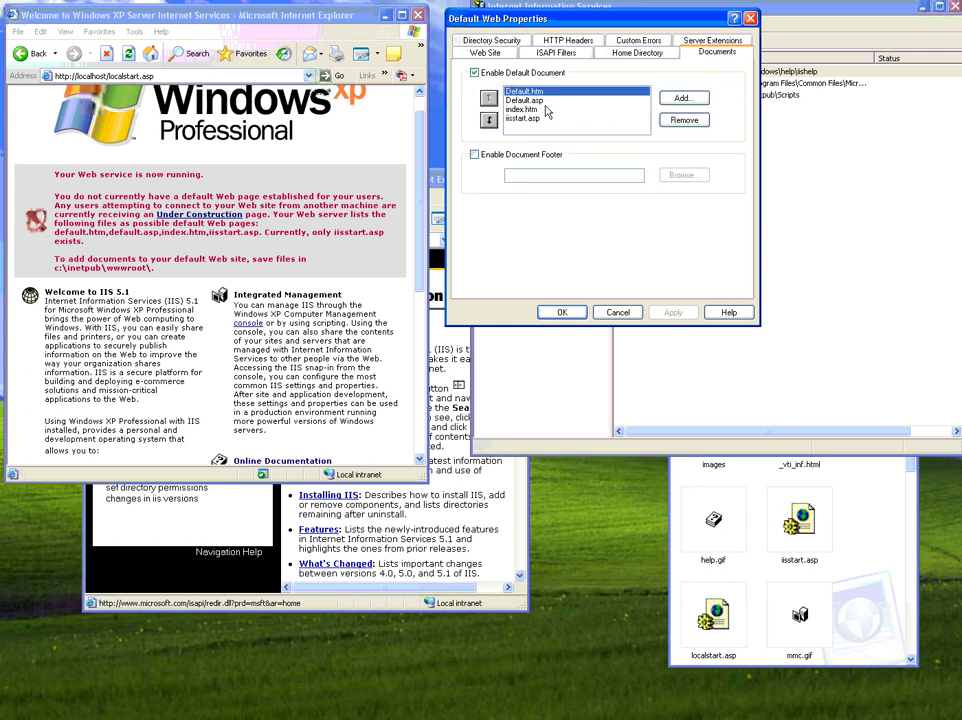
{"action": "left_click", "coordinate": [539, 101]}
{"action": "left_click", "coordinate": [538, 110]}
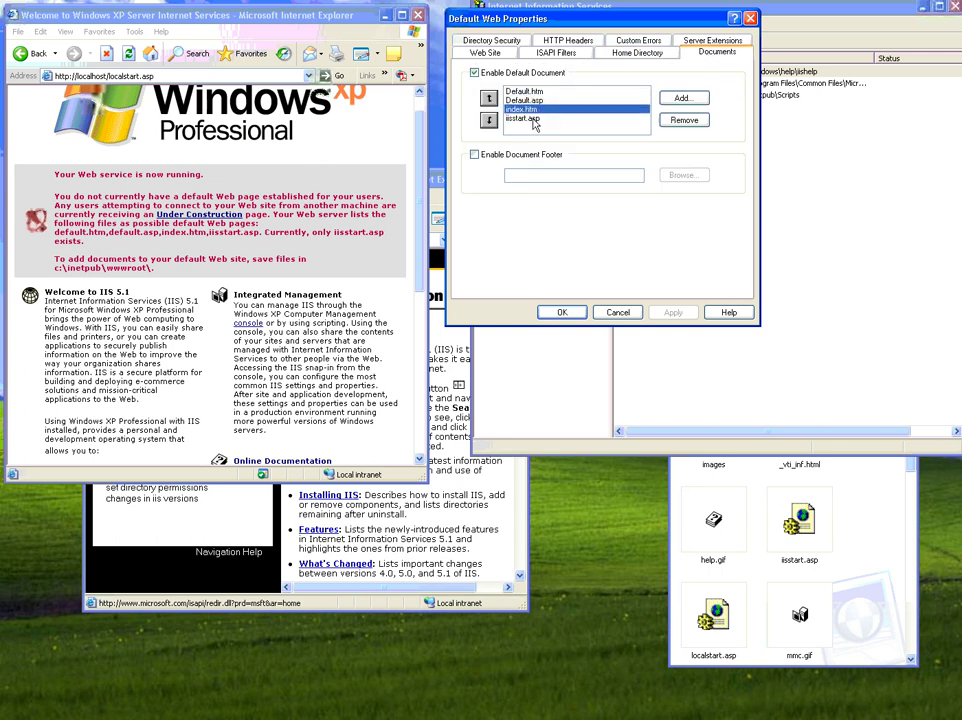
{"action": "left_click", "coordinate": [535, 119]}
{"action": "left_click", "coordinate": [537, 110]}
{"action": "left_click", "coordinate": [538, 101]}
{"action": "left_click", "coordinate": [538, 93]}
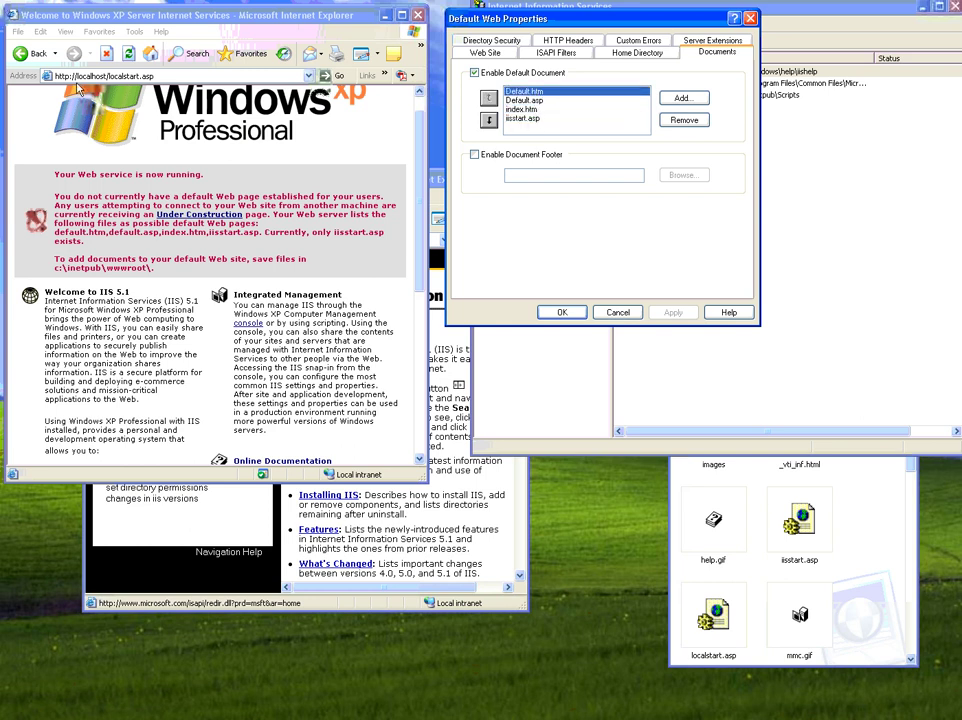
{"action": "left_click", "coordinate": [157, 76]}
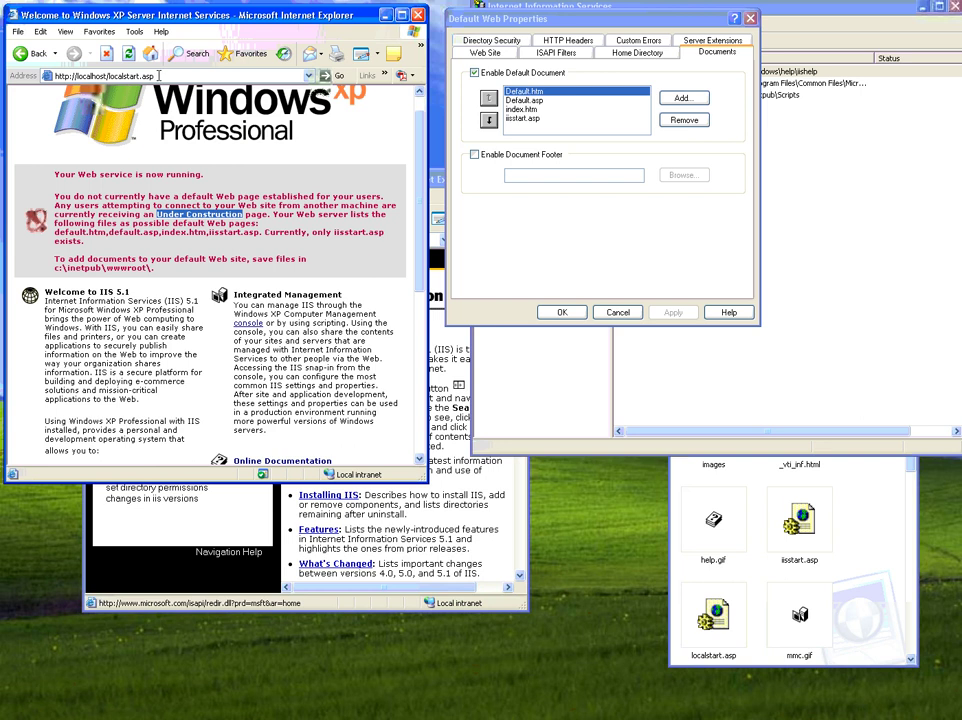
{"action": "left_click_drag", "start_coordinate": [157, 76], "coordinate": [103, 76]}
{"action": "key", "text": "BackSpace"}
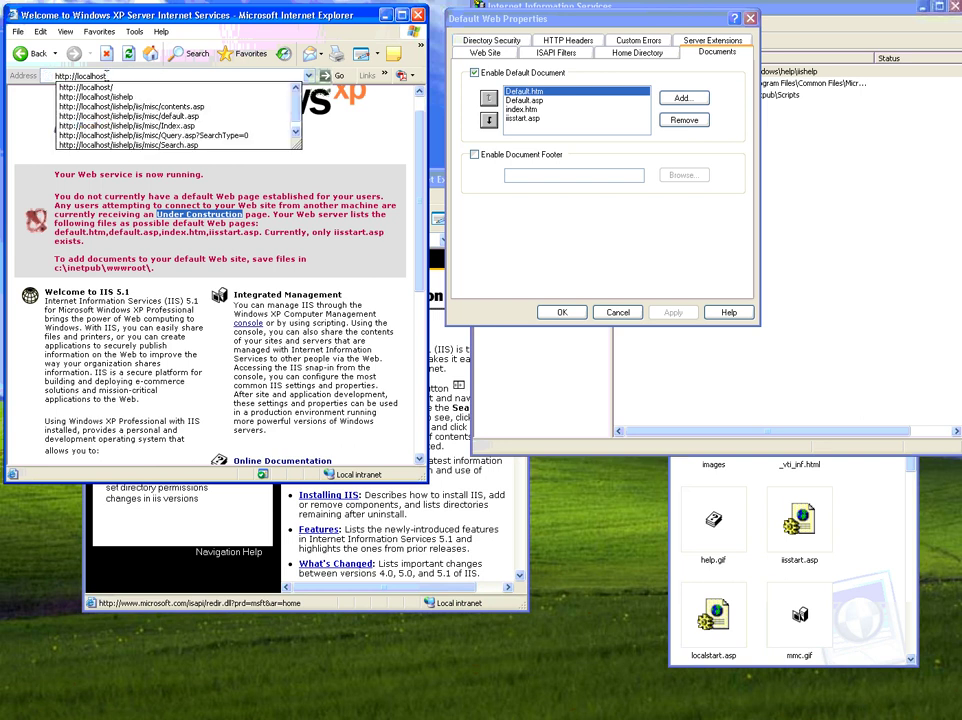
{"action": "key", "text": "Return"}
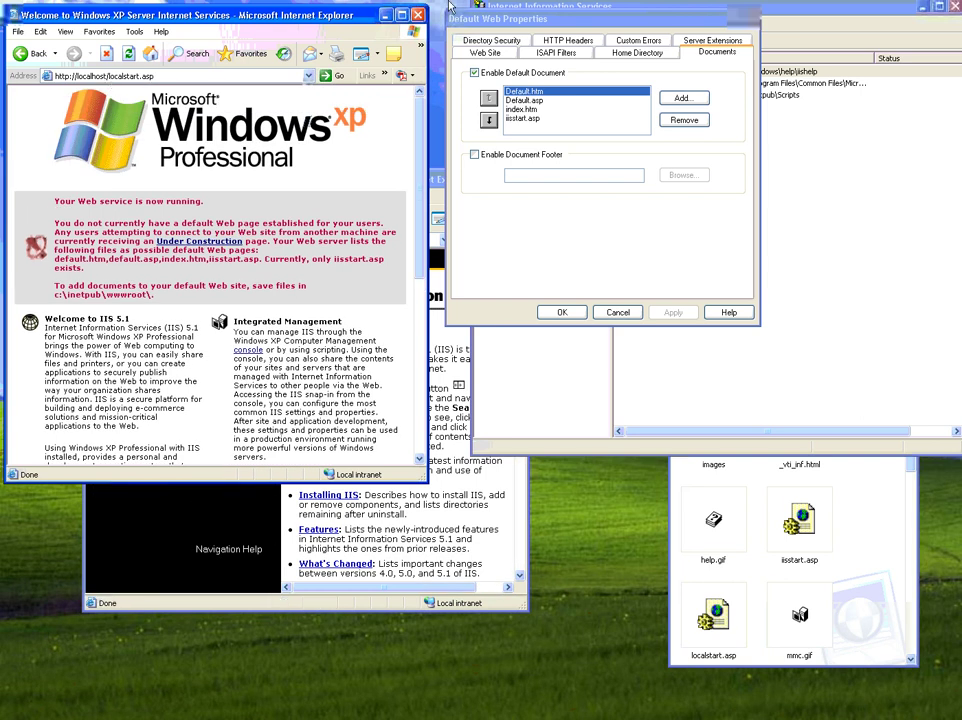
Back in Default Web Properties, select Default.asp and iisstart.asp in the default documents list
{"action": "left_click", "coordinate": [601, 24]}
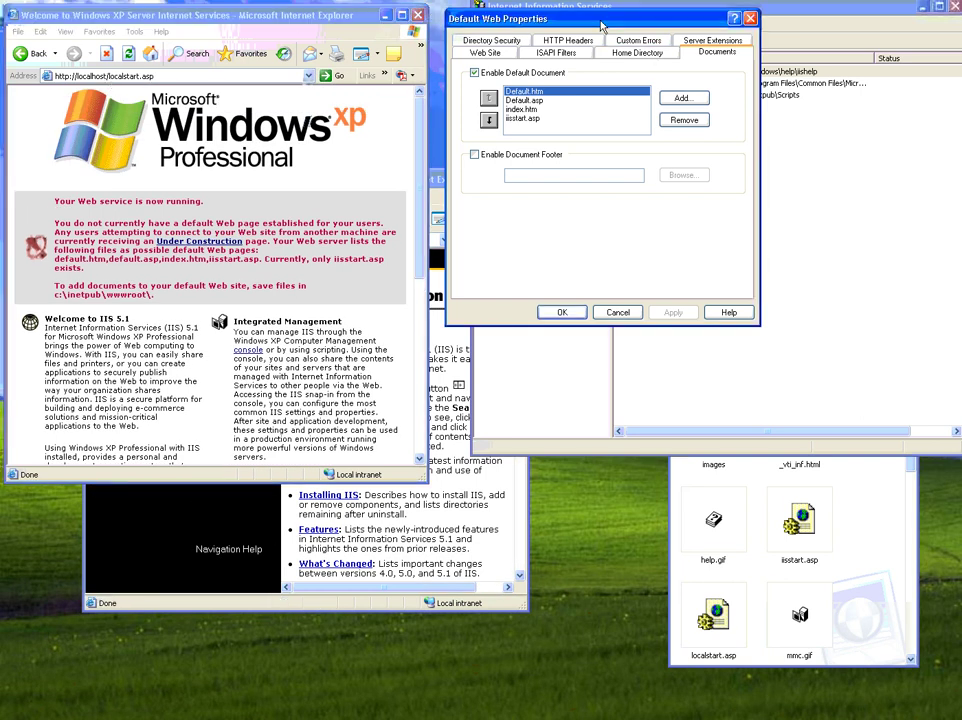
{"action": "left_click", "coordinate": [523, 101]}
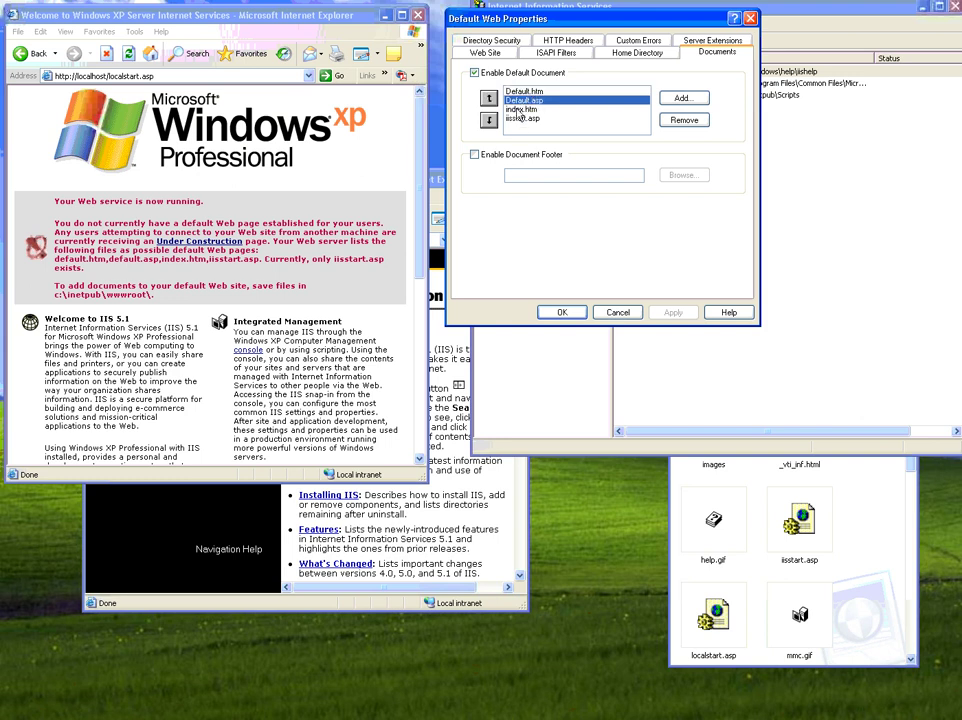
{"action": "left_click", "coordinate": [521, 118]}
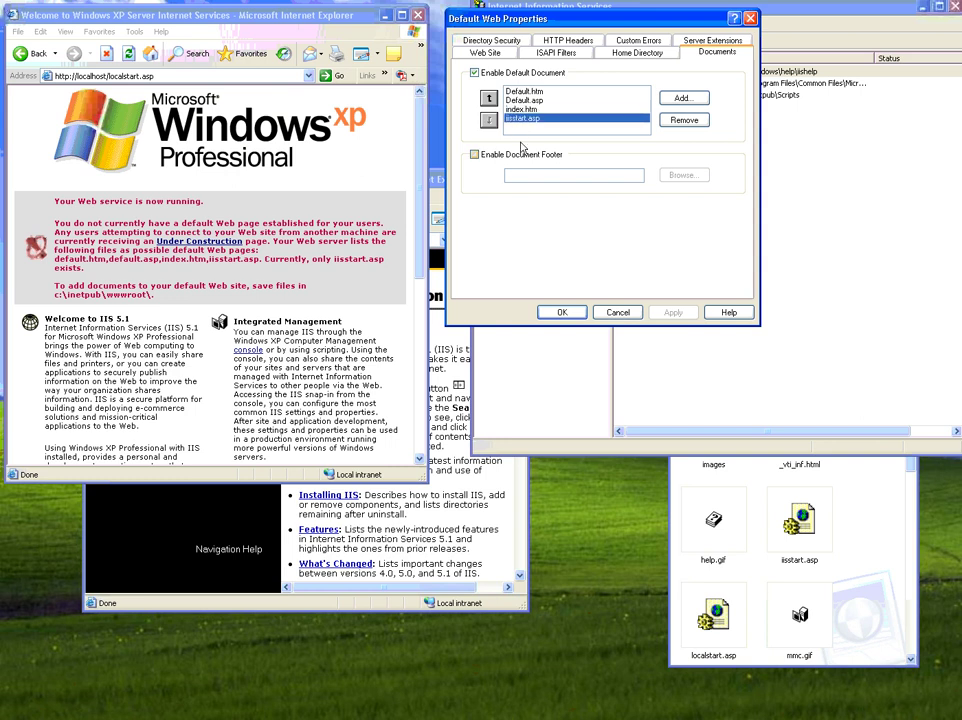
{"action": "left_click", "coordinate": [845, 596]}
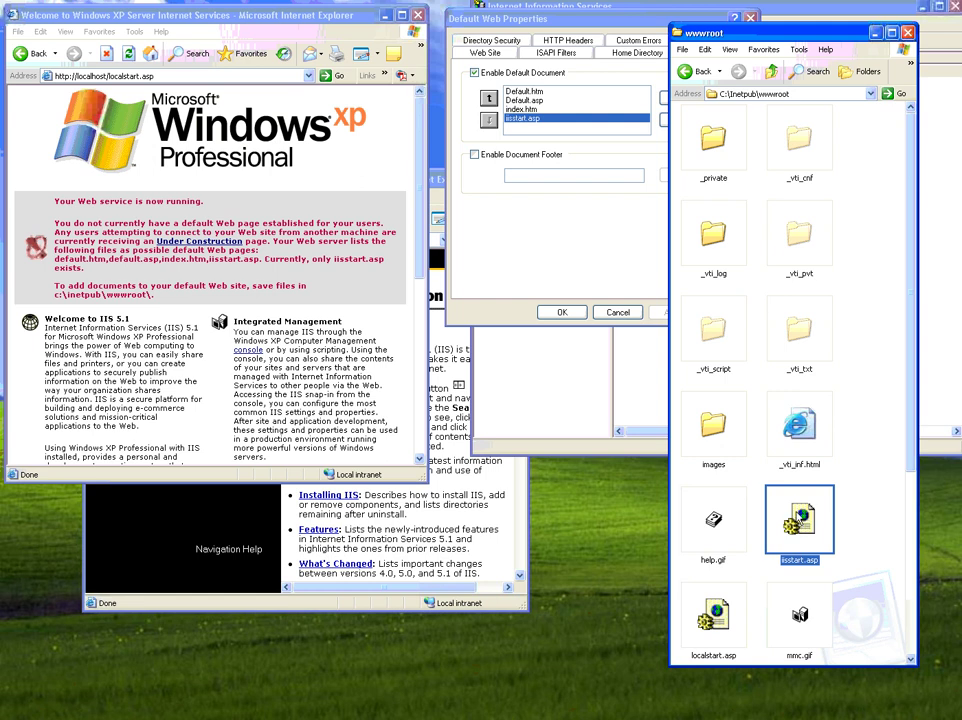
Select localstart.asp in wwwroot and bring each browser window forward in turn
{"action": "key", "text": "l"}
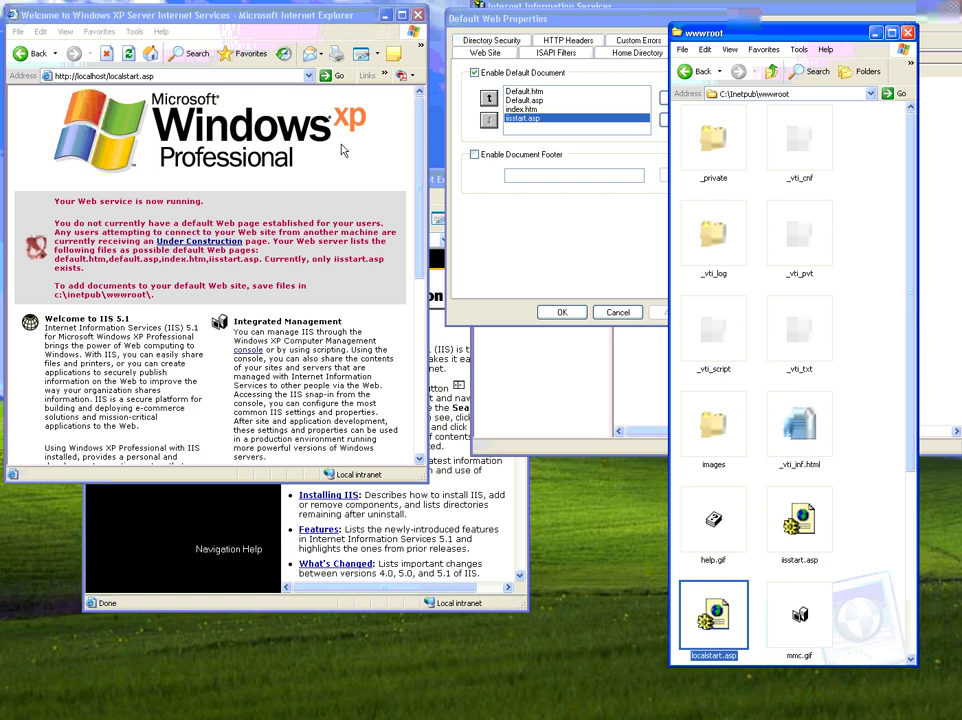
{"action": "left_click", "coordinate": [214, 16]}
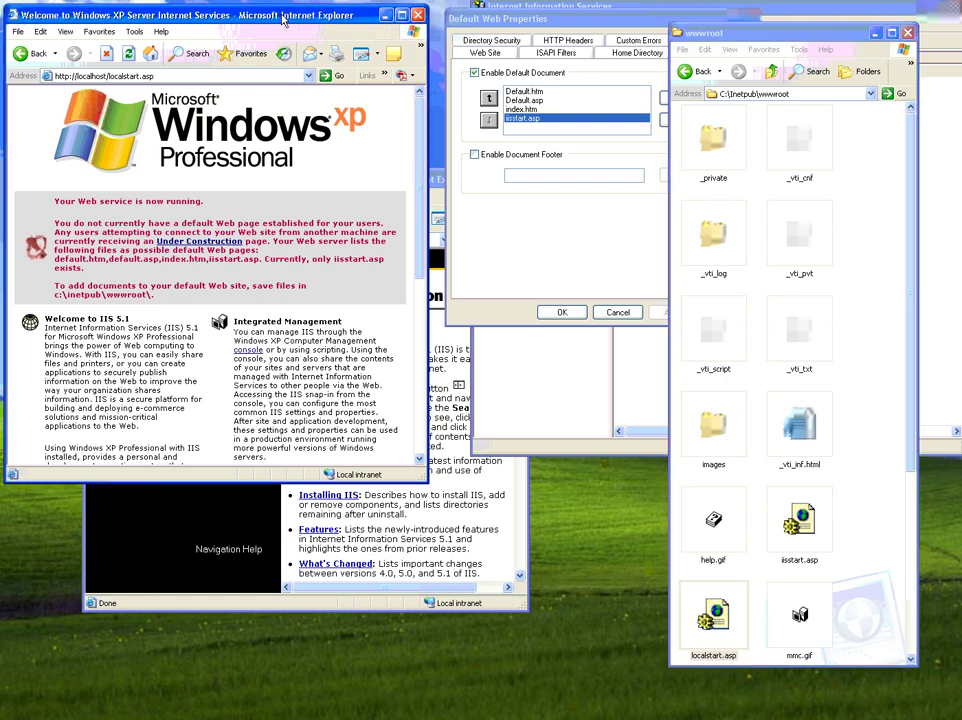
{"action": "left_click", "coordinate": [435, 531]}
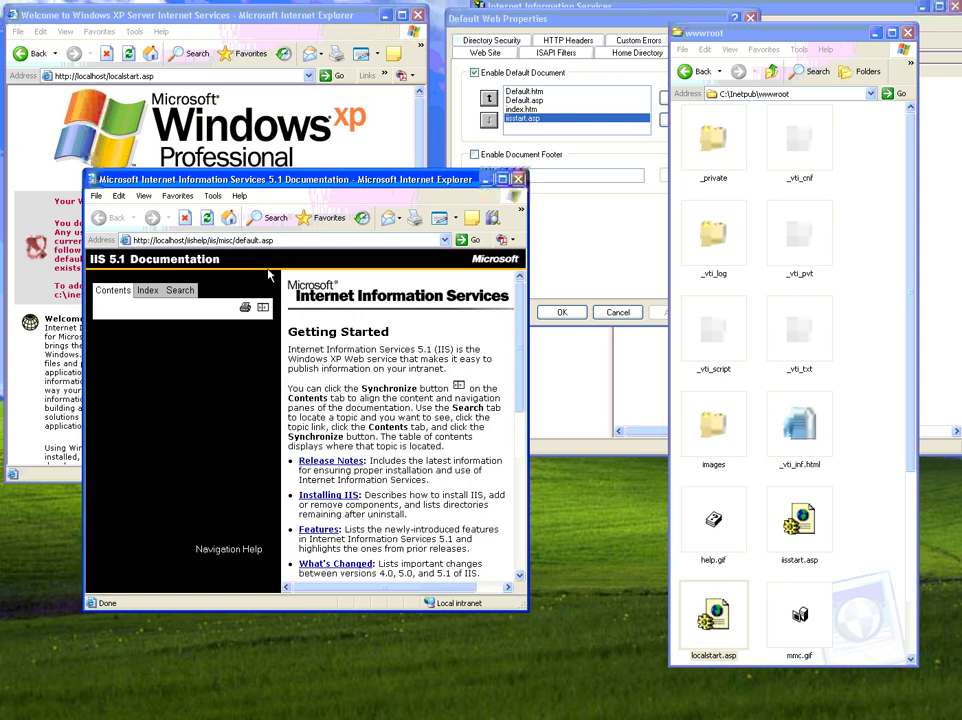
Close the Default Web Properties dialog, the wwwroot folder and both browser windows
{"action": "left_click", "coordinate": [556, 18]}
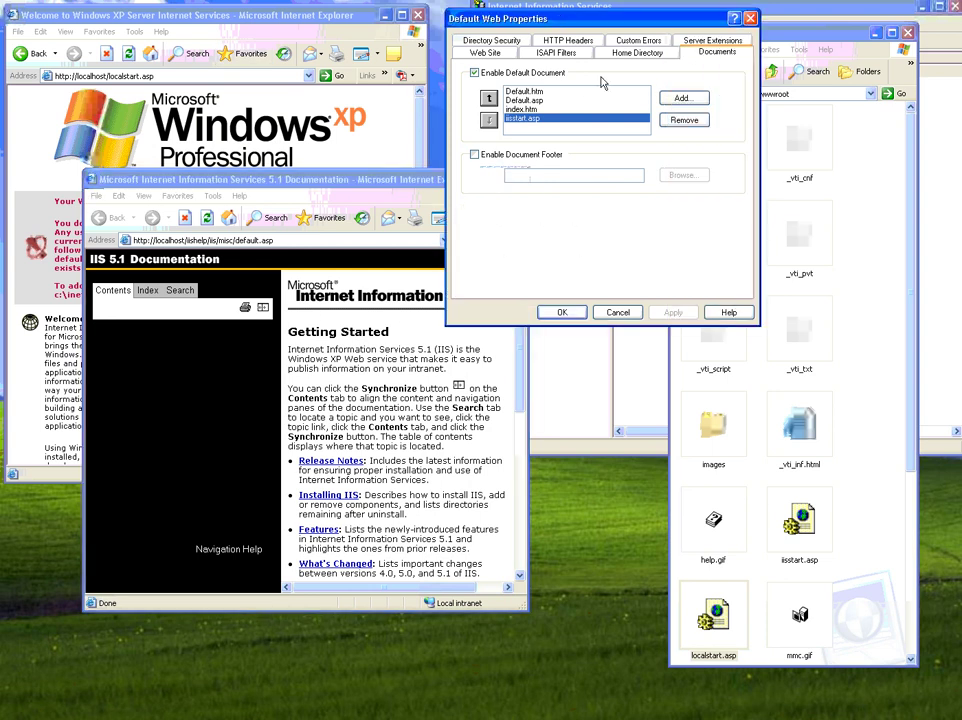
{"action": "left_click", "coordinate": [562, 312]}
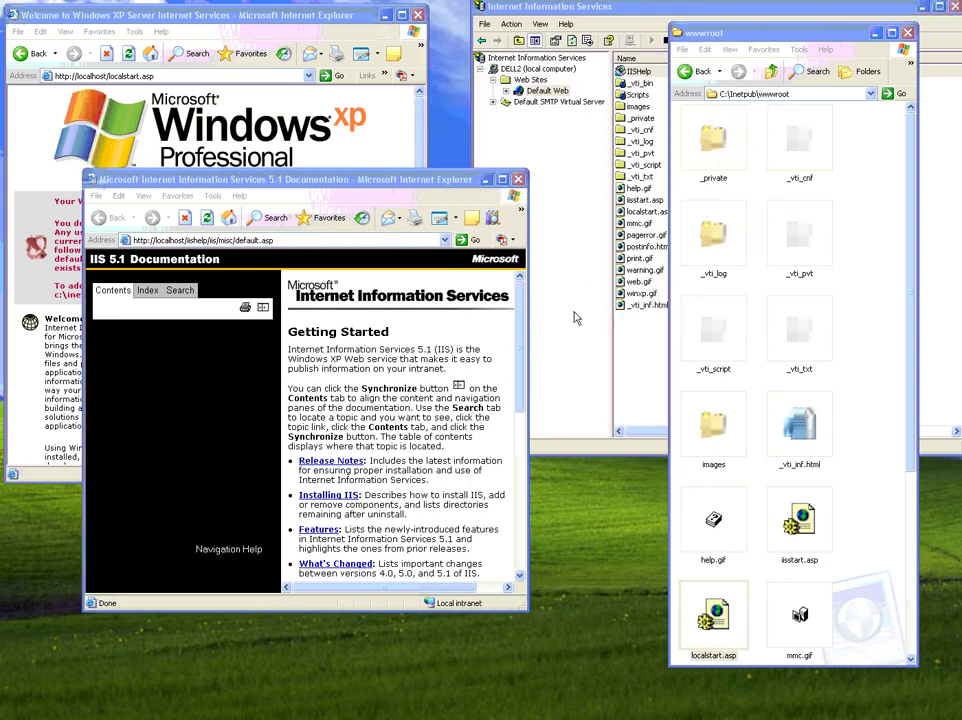
{"action": "left_click", "coordinate": [912, 33]}
{"action": "key", "text": "alt+F4"}
{"action": "left_click", "coordinate": [418, 14]}
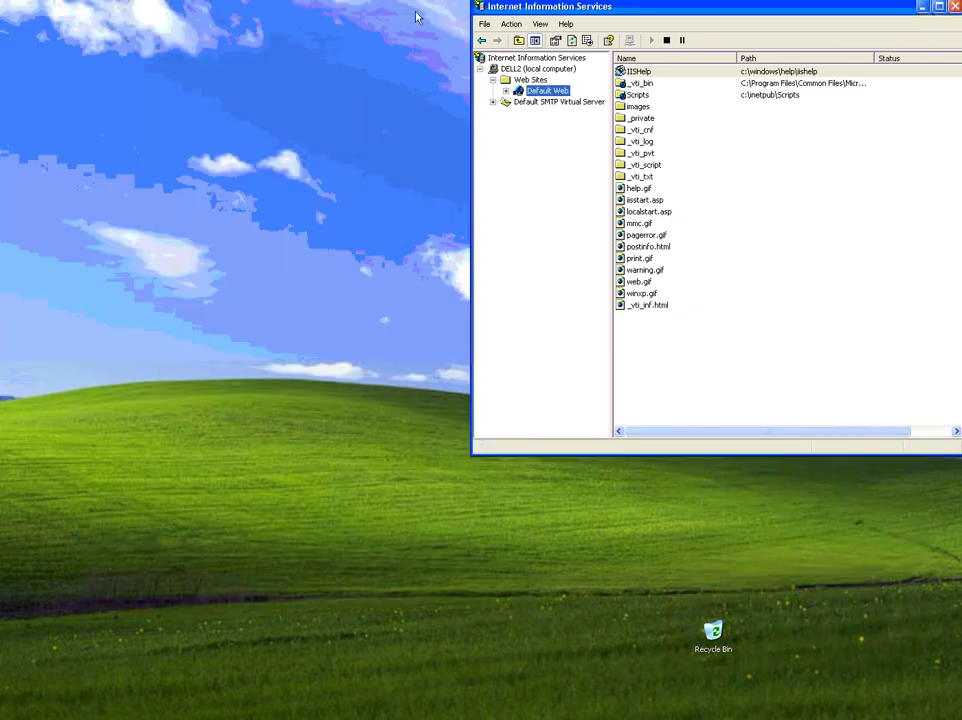